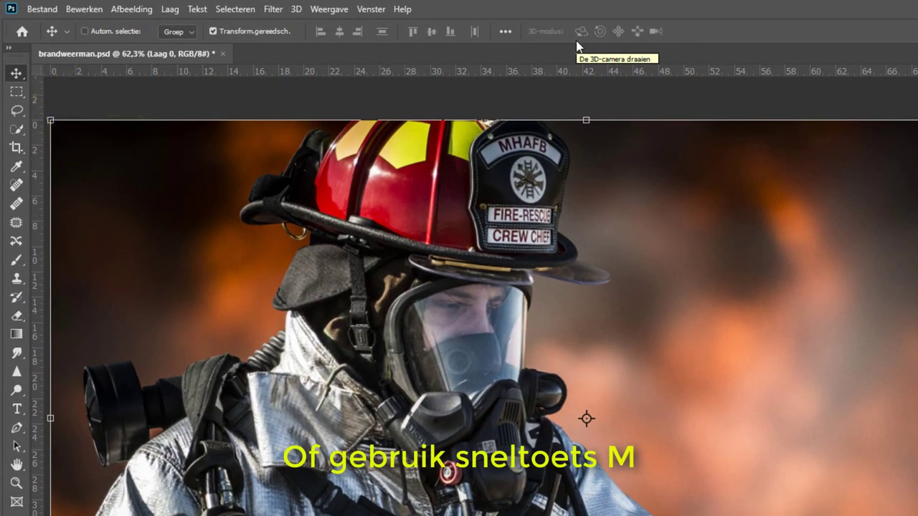
Choose the Rectangular Marquee Tool and drag rectangles over the smoky background beside the helmet.
click(16, 94)
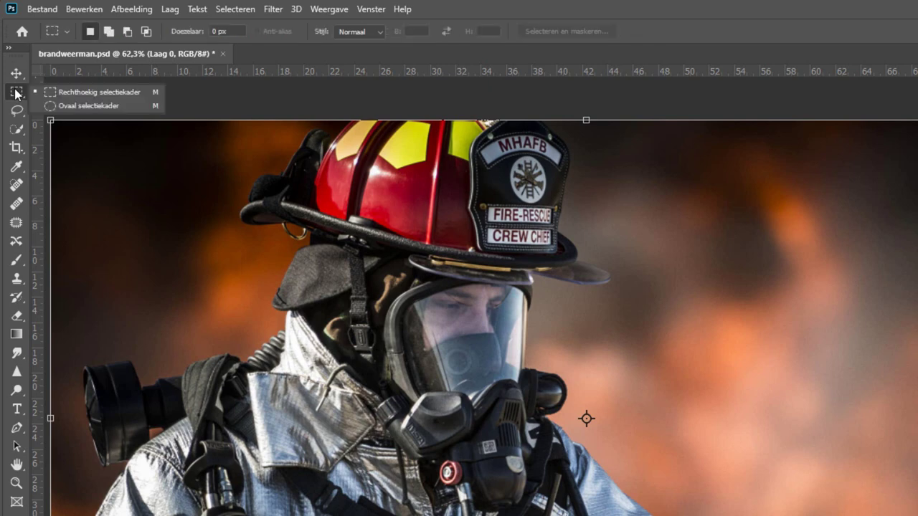
click(106, 93)
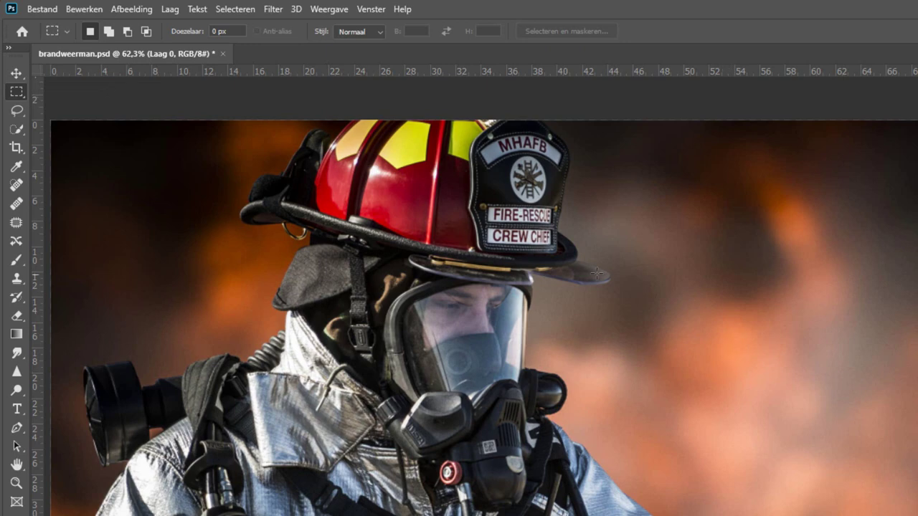
drag(643, 213, 659, 279)
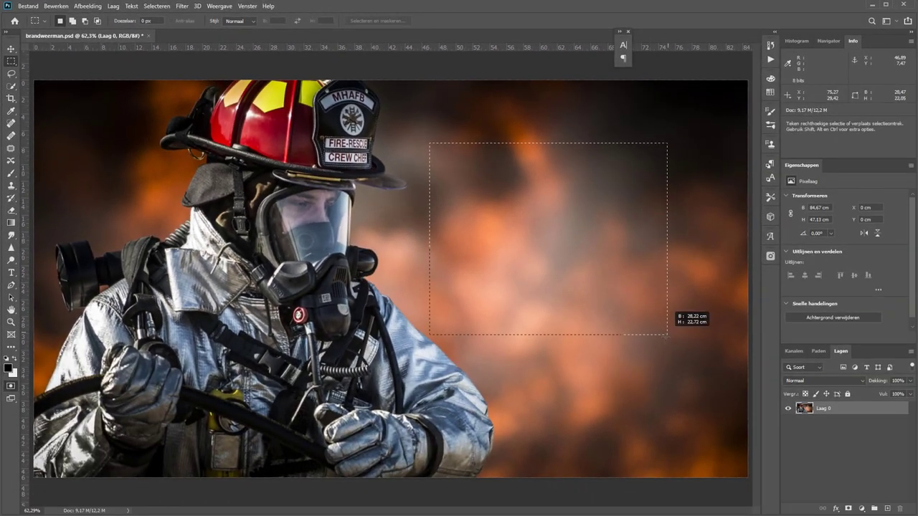
mouse_move(659, 279)
mouse_down()
mouse_move(675, 327)
mouse_move(707, 256)
mouse_move(703, 242)
mouse_move(704, 312)
mouse_up()
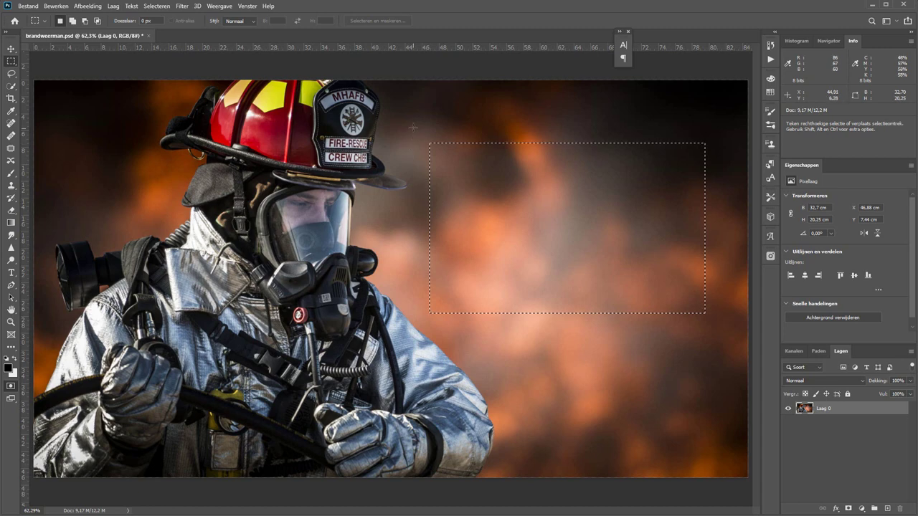
mouse_move(413, 127)
mouse_down()
mouse_move(506, 170)
mouse_move(563, 232)
mouse_move(534, 147)
mouse_move(471, 264)
mouse_move(567, 307)
mouse_move(556, 304)
mouse_move(601, 225)
mouse_move(579, 303)
mouse_move(578, 290)
mouse_move(672, 380)
mouse_move(555, 248)
mouse_move(676, 345)
mouse_move(675, 358)
mouse_move(557, 236)
mouse_move(516, 209)
mouse_up()
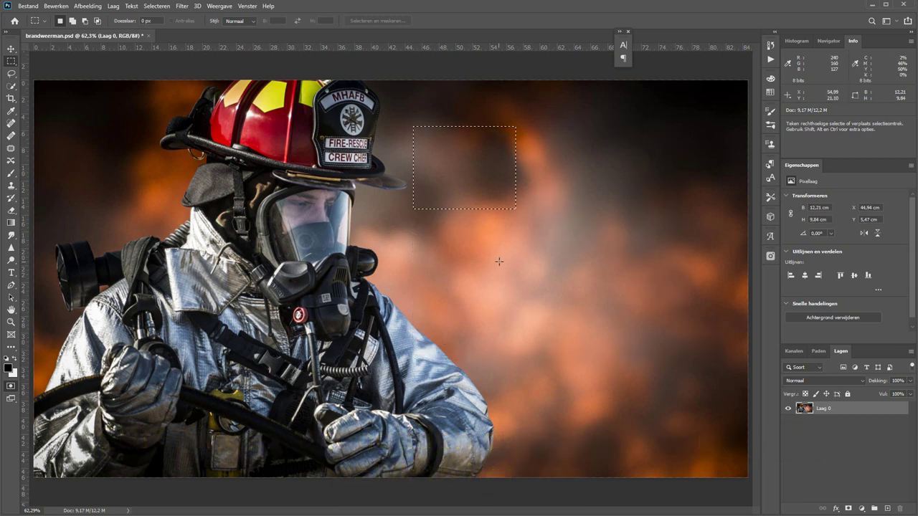
Deselect, then Alt-drag a centred rectangular selection outward around the firefighter's face.
click(500, 262)
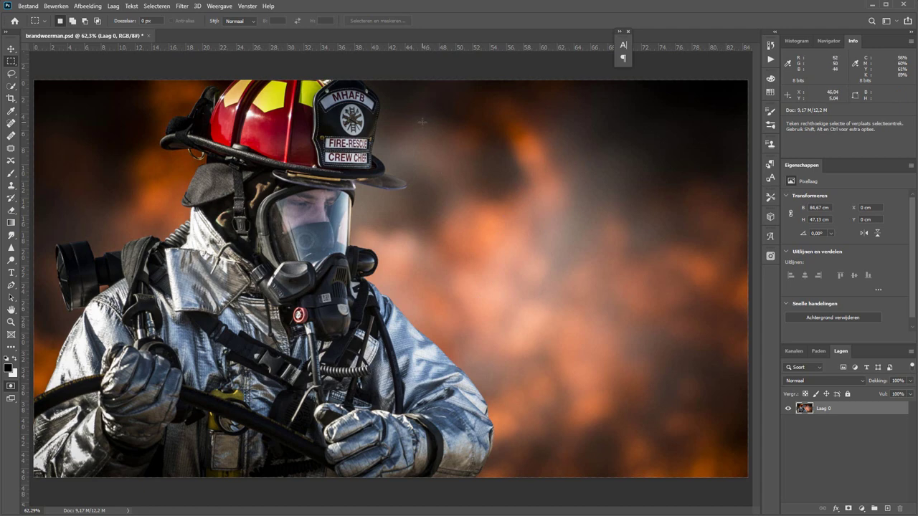
mouse_move(422, 122)
mouse_down()
mouse_move(559, 195)
mouse_move(635, 272)
mouse_move(363, 233)
mouse_move(187, 281)
mouse_move(94, 360)
mouse_move(450, 136)
mouse_move(481, 86)
mouse_move(506, 190)
mouse_move(492, 185)
mouse_move(488, 153)
mouse_up()
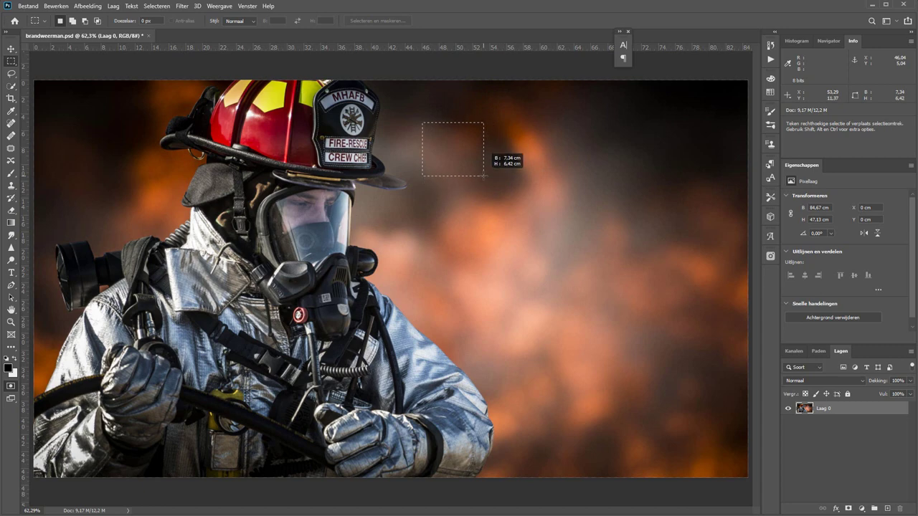
click(488, 153)
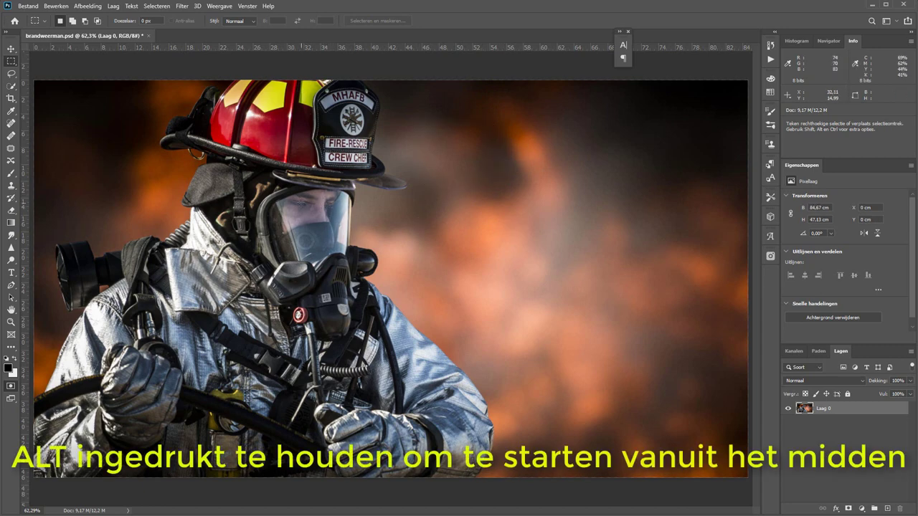
key(alt)
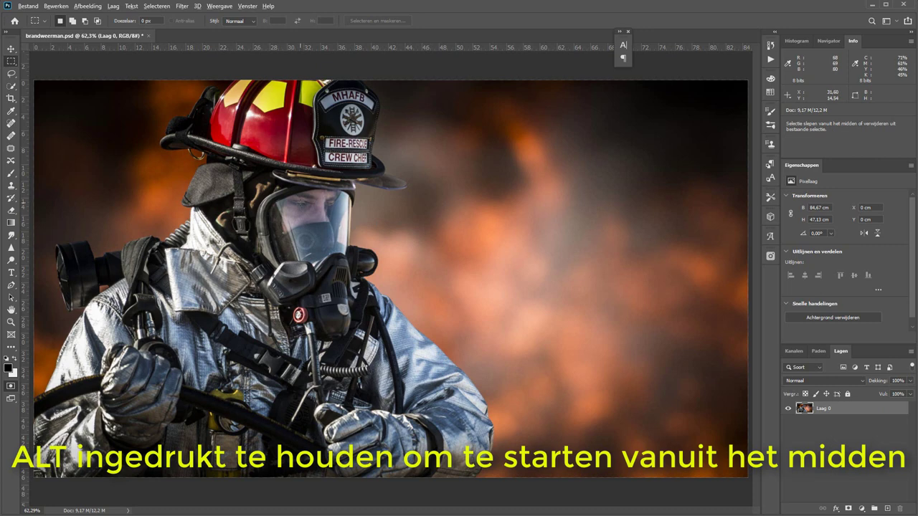
drag(301, 204, 382, 282)
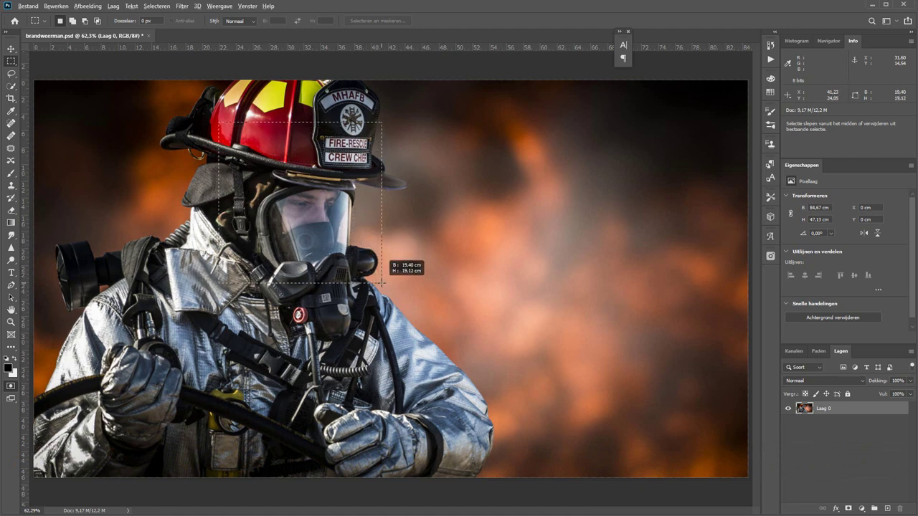
mouse_move(382, 284)
mouse_down()
mouse_move(349, 251)
mouse_move(428, 309)
mouse_move(366, 267)
mouse_up()
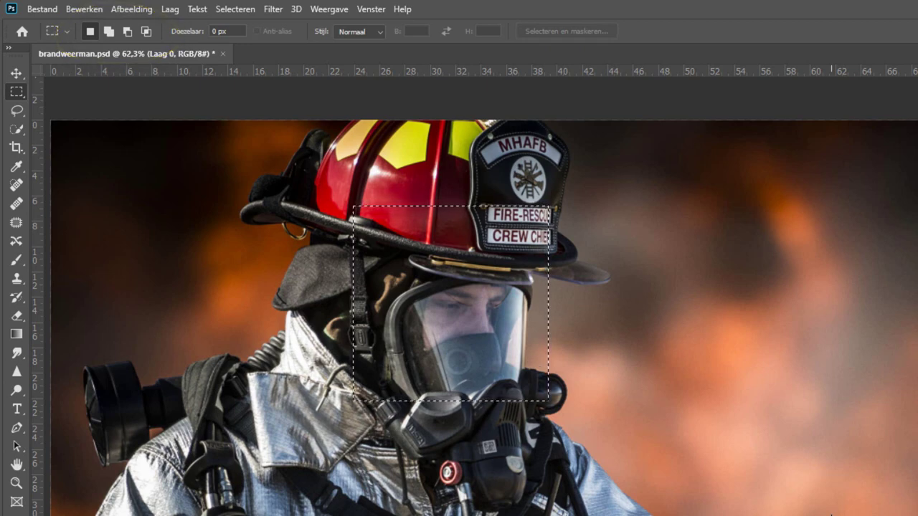
Drag new rectangles over the shoulder and the lower-right smoky background.
drag(642, 232, 860, 458)
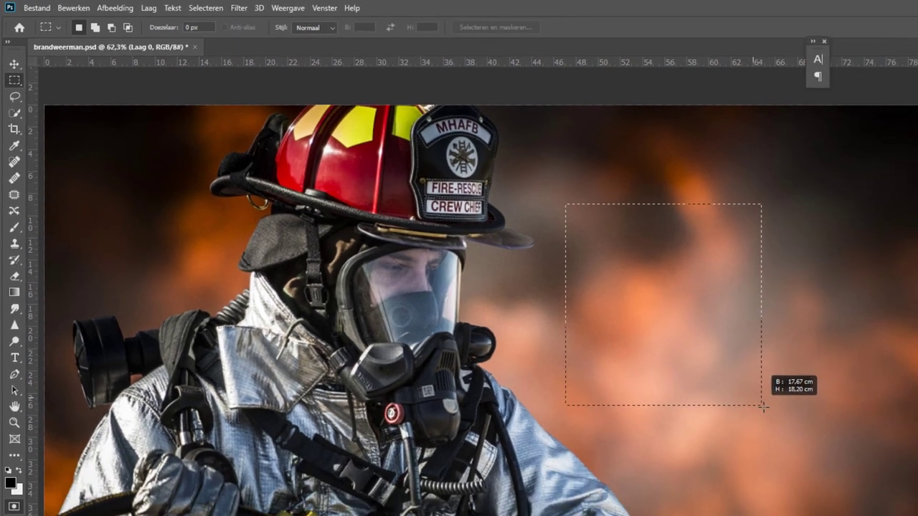
drag(763, 407, 863, 412)
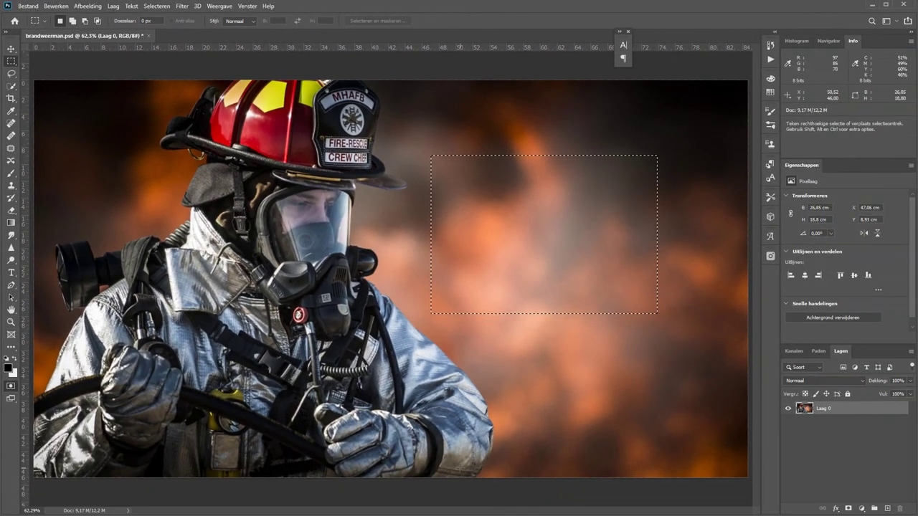
drag(98, 159, 273, 284)
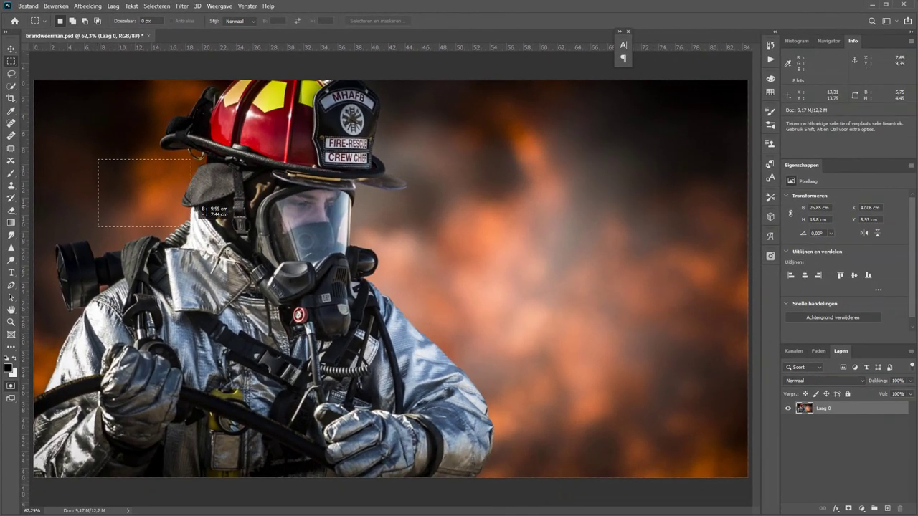
drag(519, 433, 696, 290)
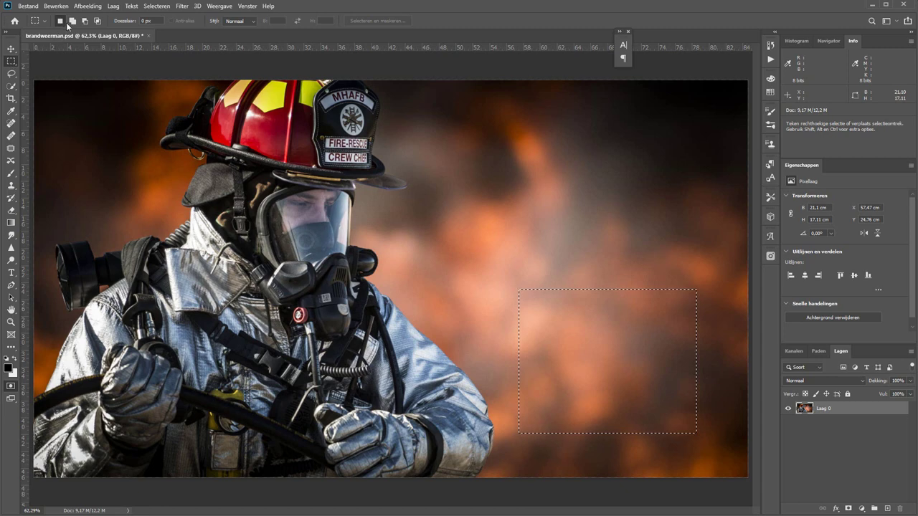
With Add to Selection, add rectangles over the upper-right background and the chest and mask.
click(73, 21)
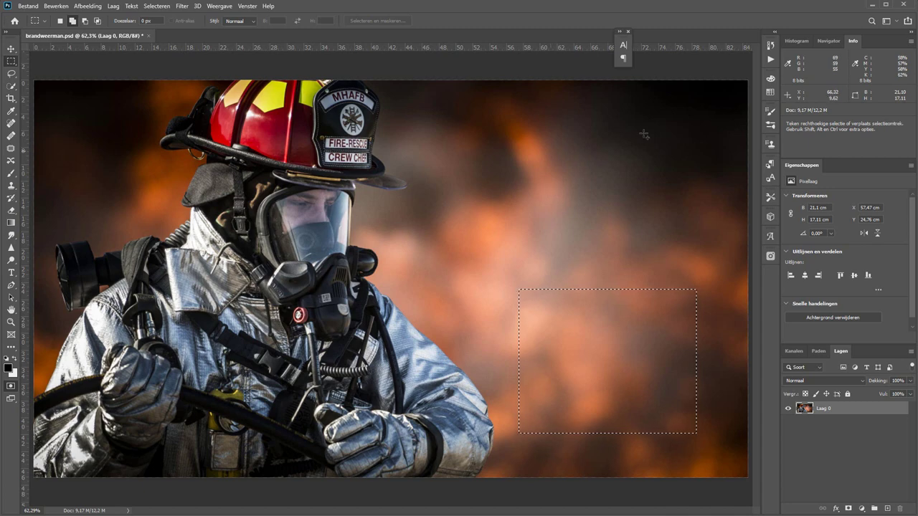
drag(676, 117, 489, 221)
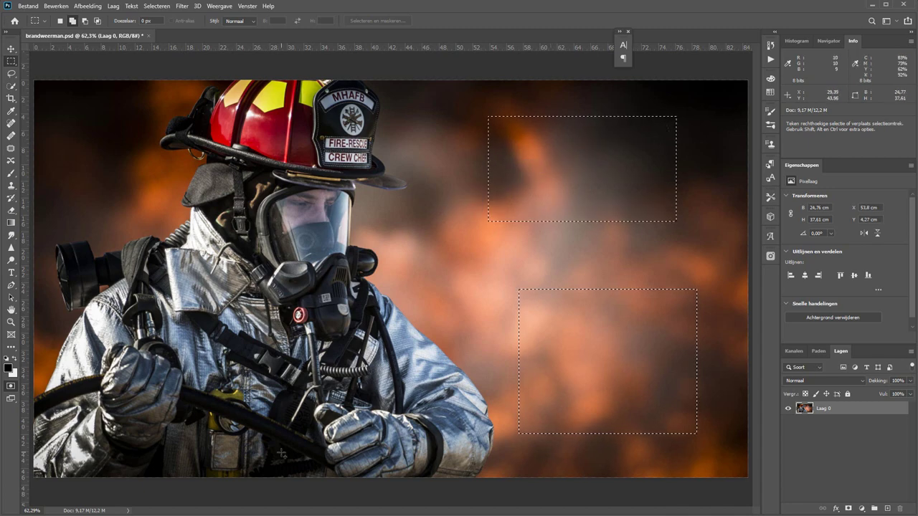
drag(150, 222, 366, 380)
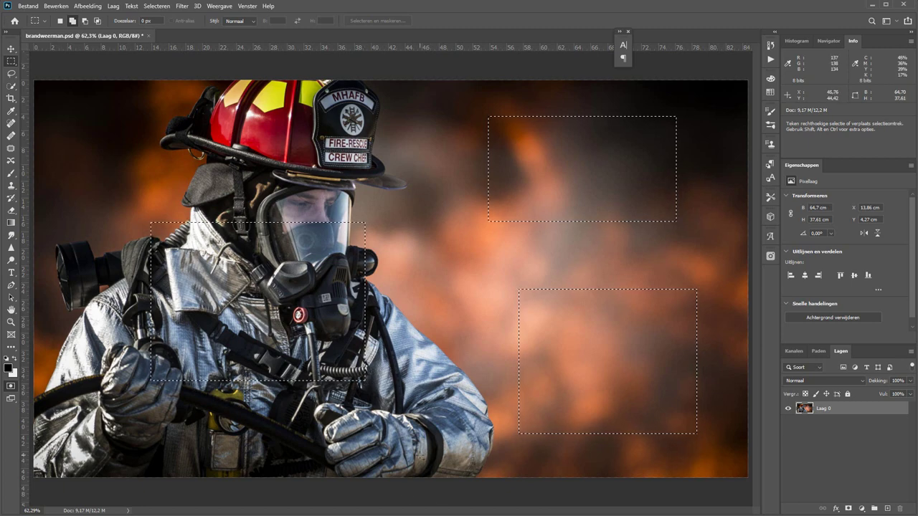
With Subtract from Selection, cut rectangular notches from the upper-right and mask selections.
click(85, 21)
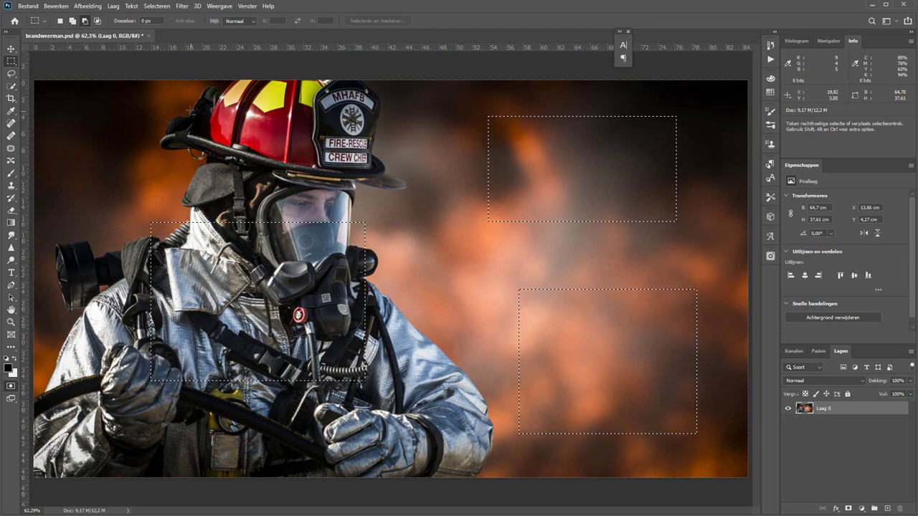
drag(189, 111, 387, 191)
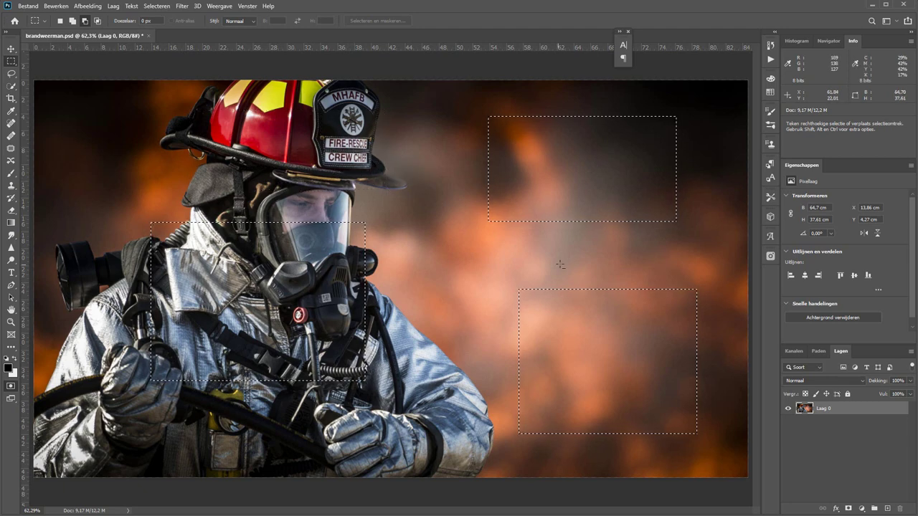
drag(561, 256, 618, 133)
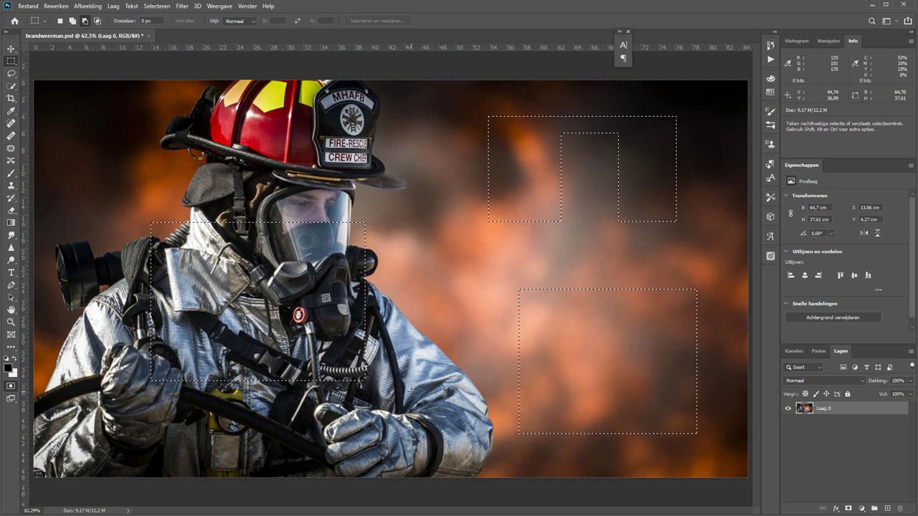
drag(398, 197, 309, 271)
Deselect, select a wide band across the face, and Shift-add tall and small rectangles.
key(ctrl+d)
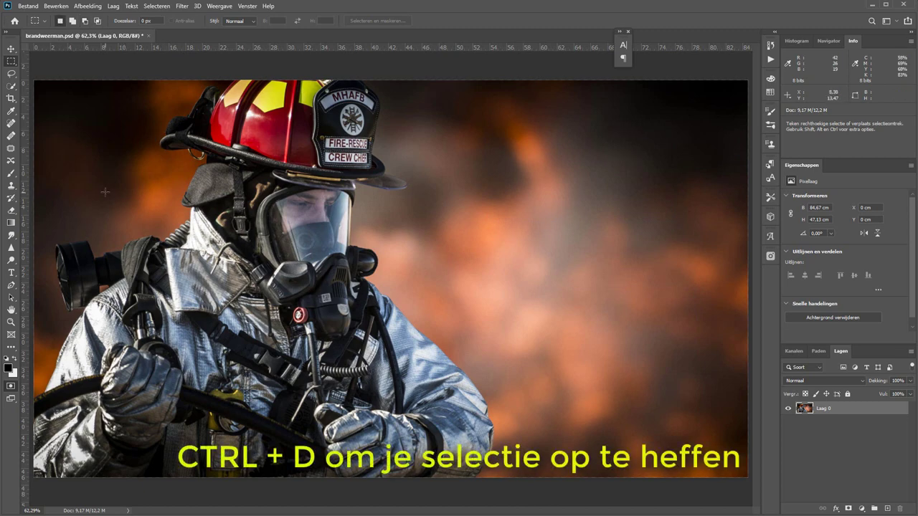
drag(104, 192, 553, 270)
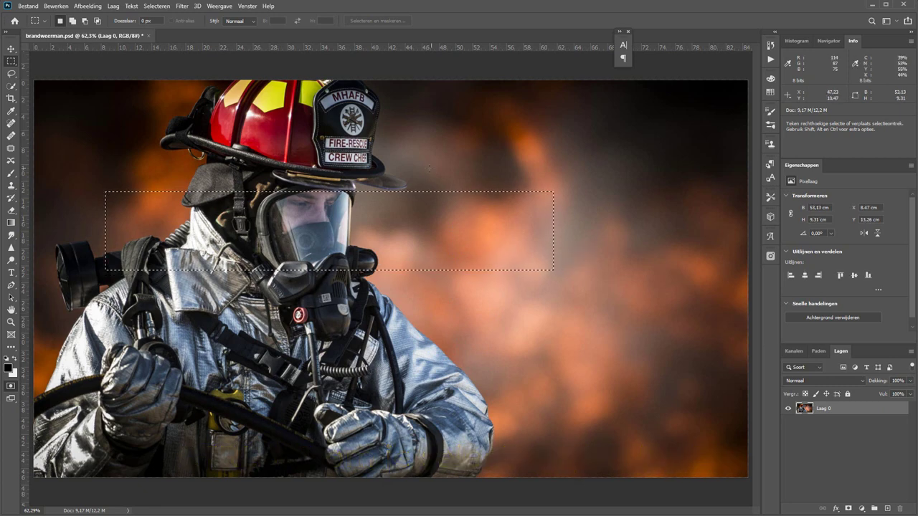
key(shift)
drag(467, 166, 584, 387)
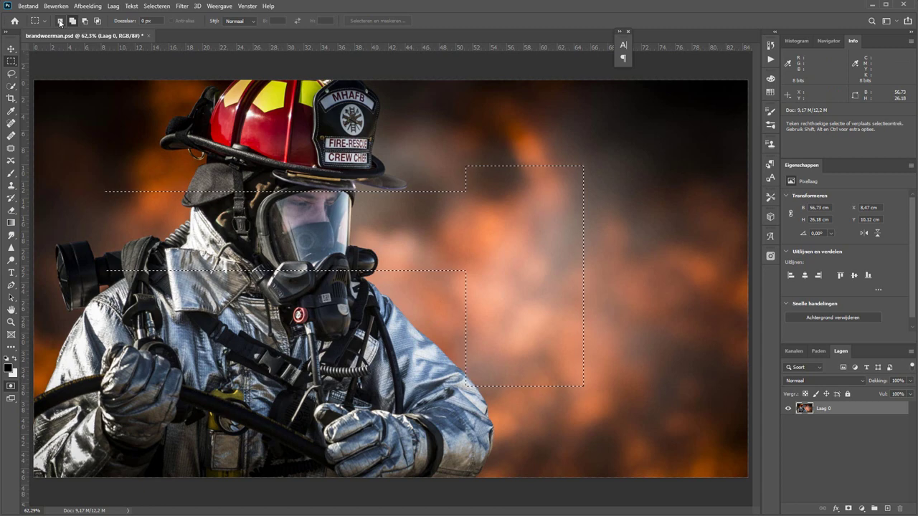
key(shift)
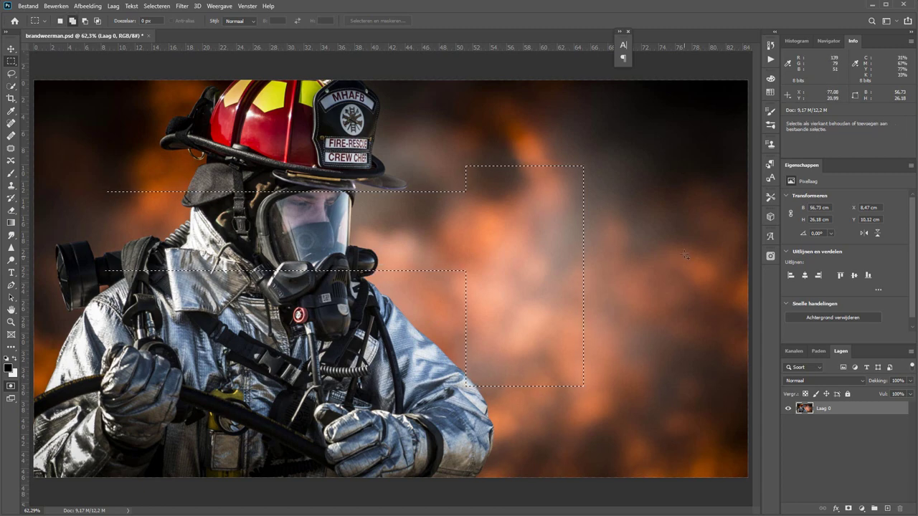
drag(689, 249, 584, 316)
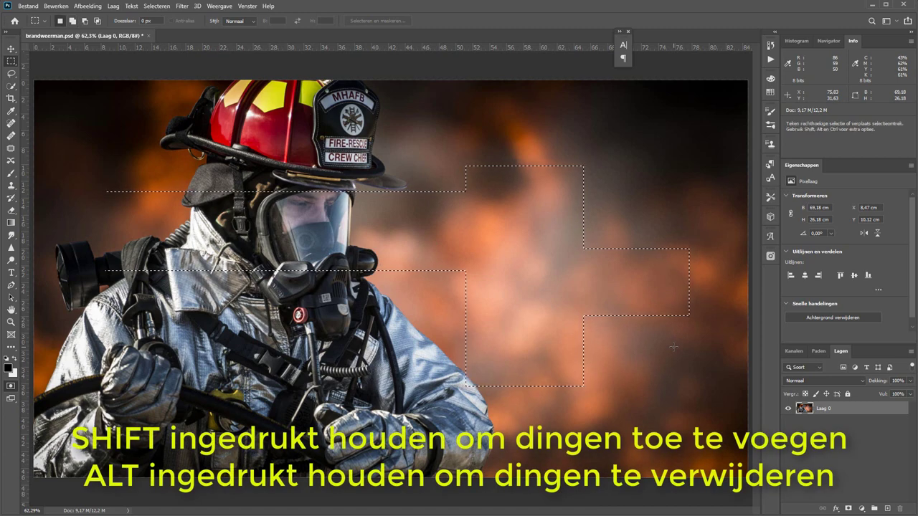
Use Alt and Alt+Shift rectangles to subtract and intersect, then clear the selection.
key(alt)
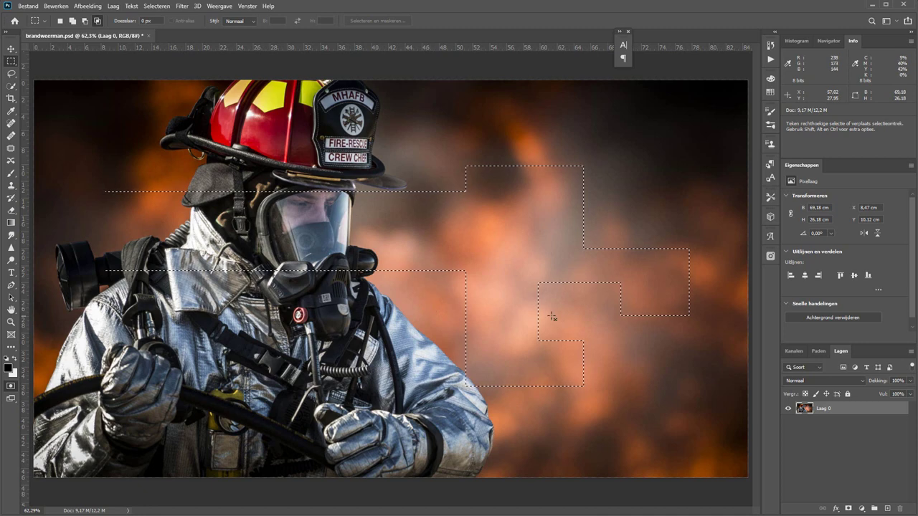
drag(556, 313, 409, 176)
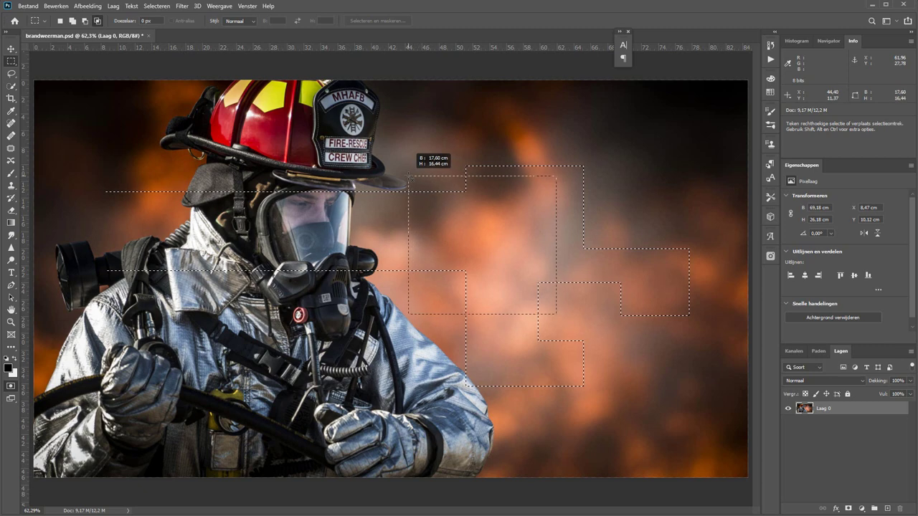
drag(408, 176, 409, 176)
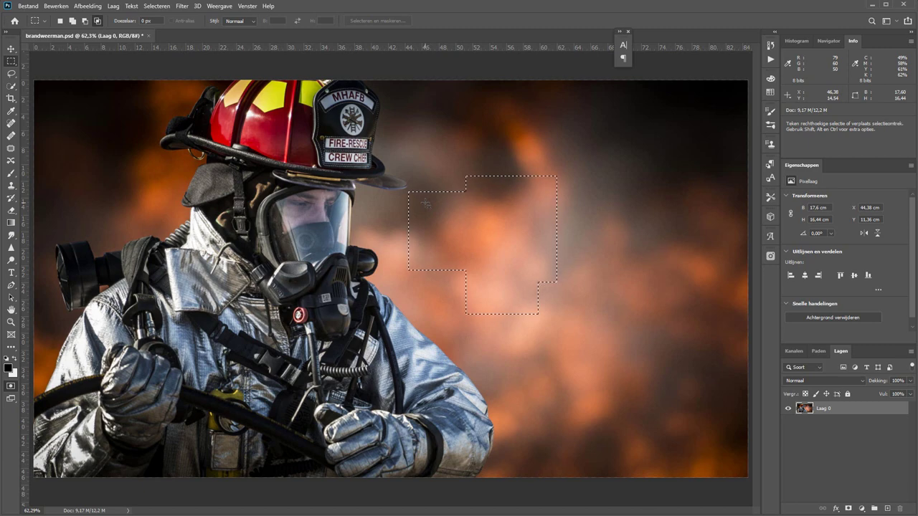
key(ctrl+d)
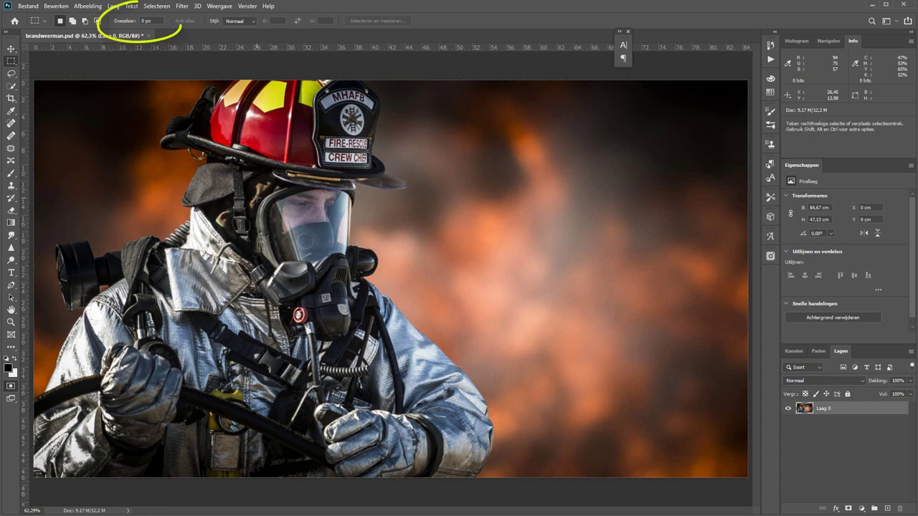
Delete a large right background rectangle, zoom in on its hard edge, then restore and deselect.
drag(485, 158, 721, 435)
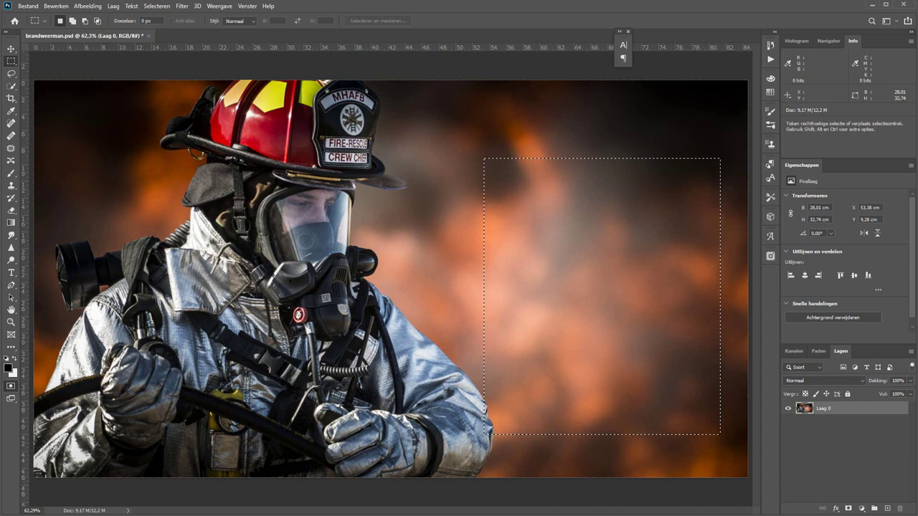
key(Delete)
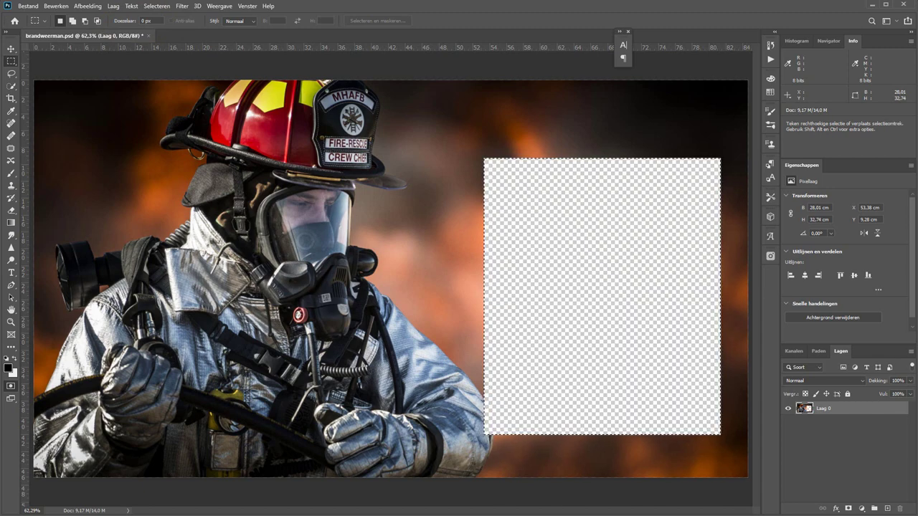
key(z)
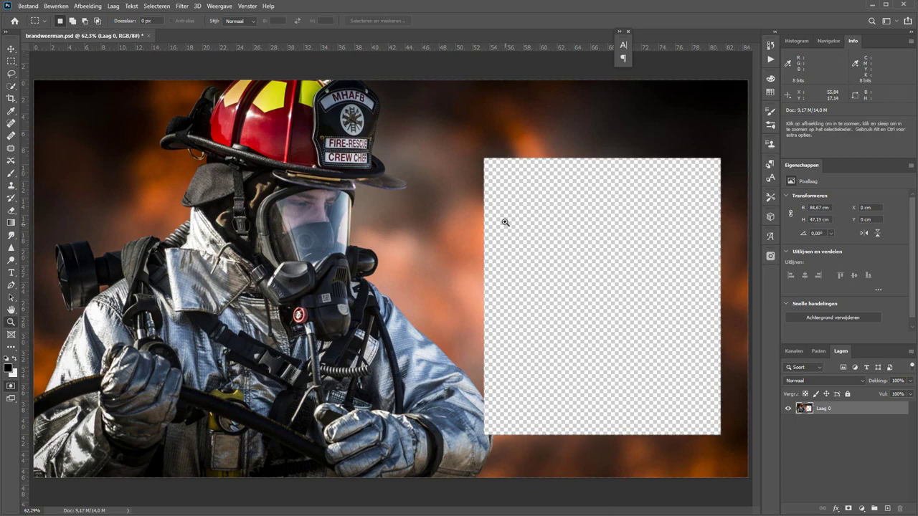
drag(494, 219, 474, 276)
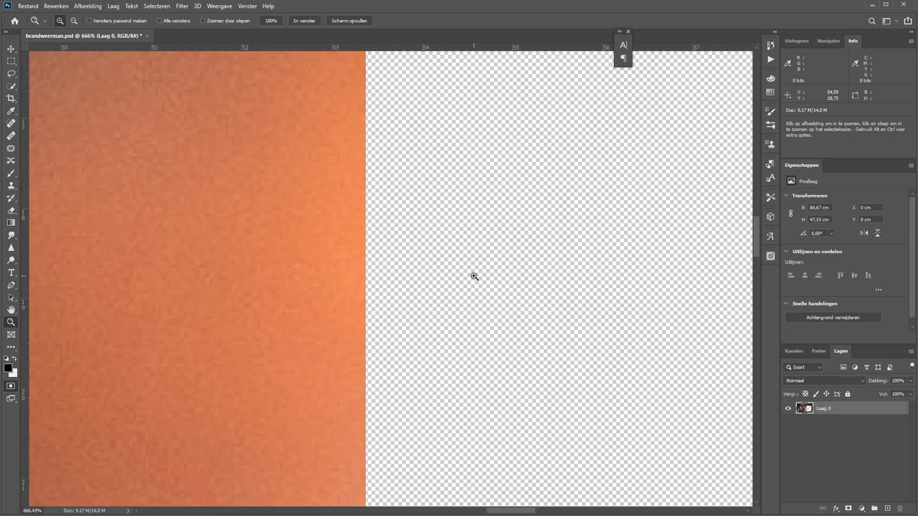
key(ctrl+0)
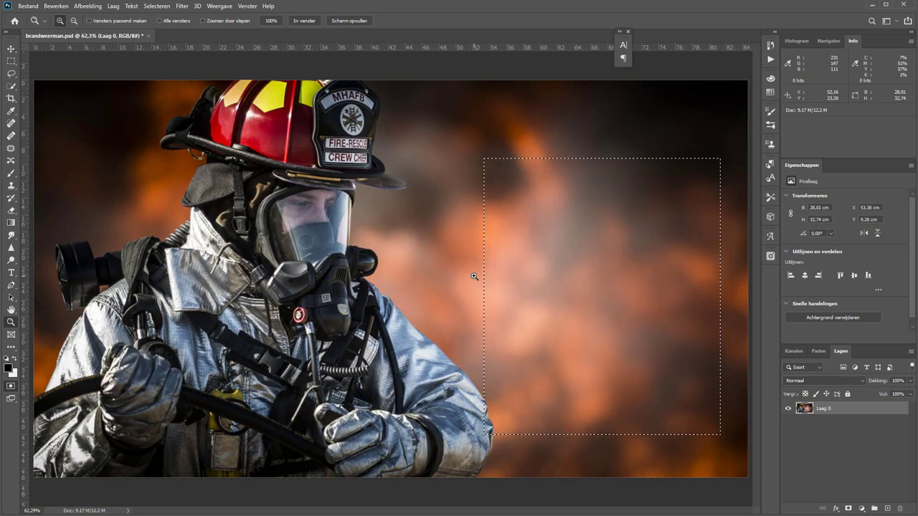
key(ctrl+d)
key(m)
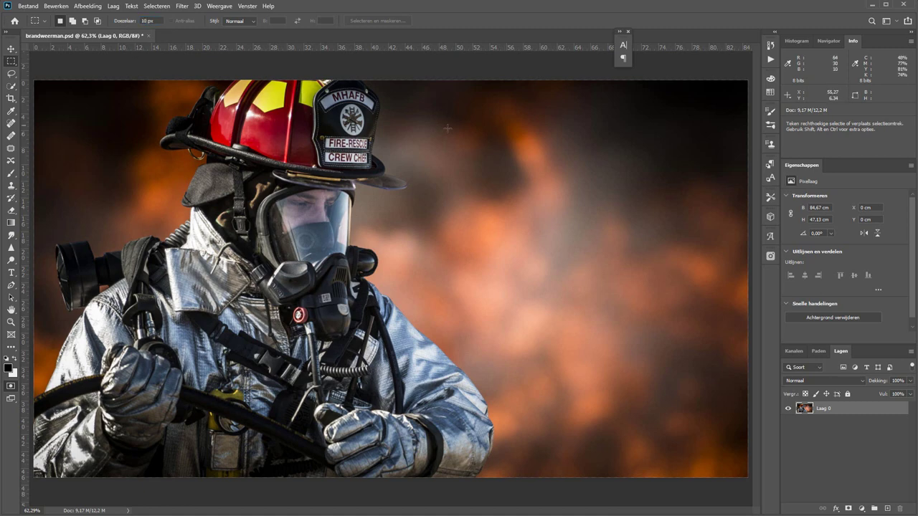
Delete a 10 px feathered background rectangle and zoom in on its soft edge.
drag(459, 138, 728, 419)
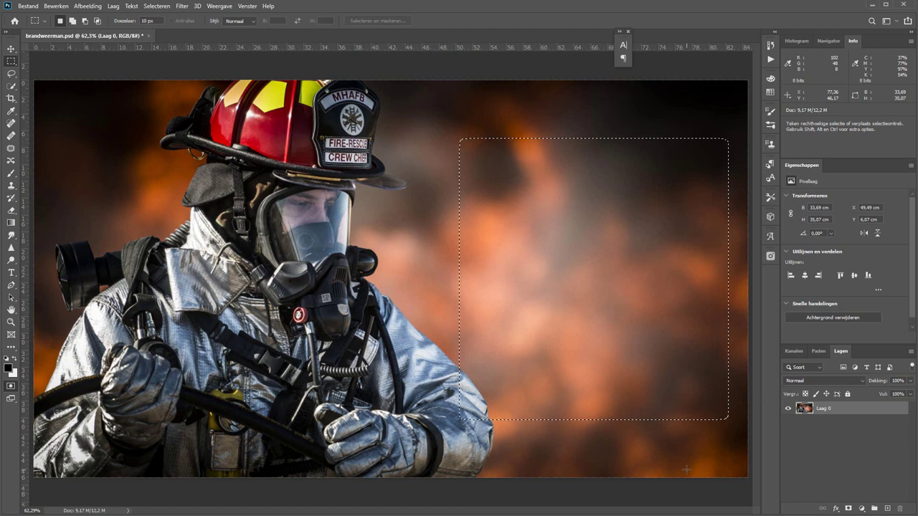
key(Delete)
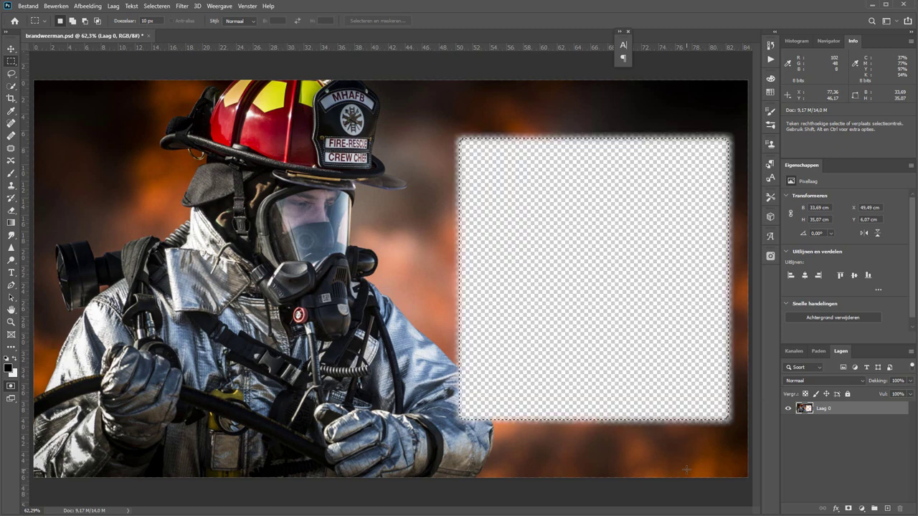
key(ctrl+d)
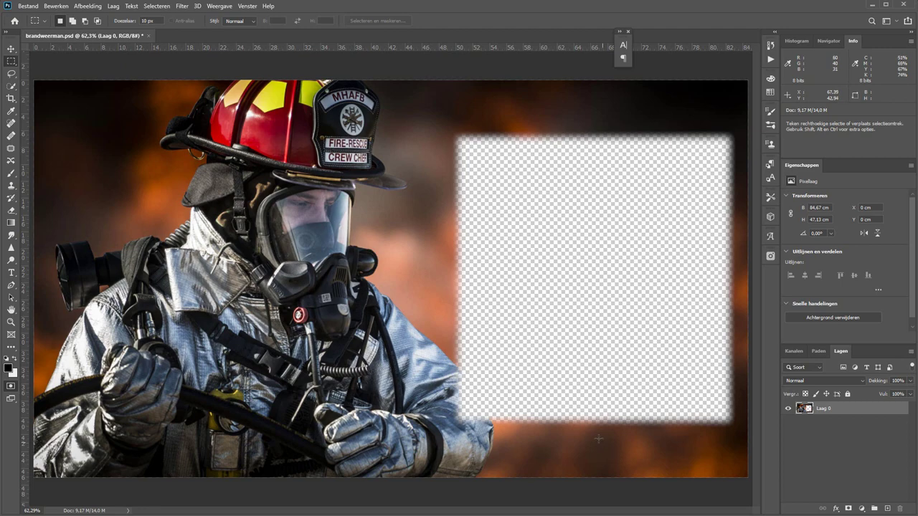
key(z)
drag(430, 230, 494, 297)
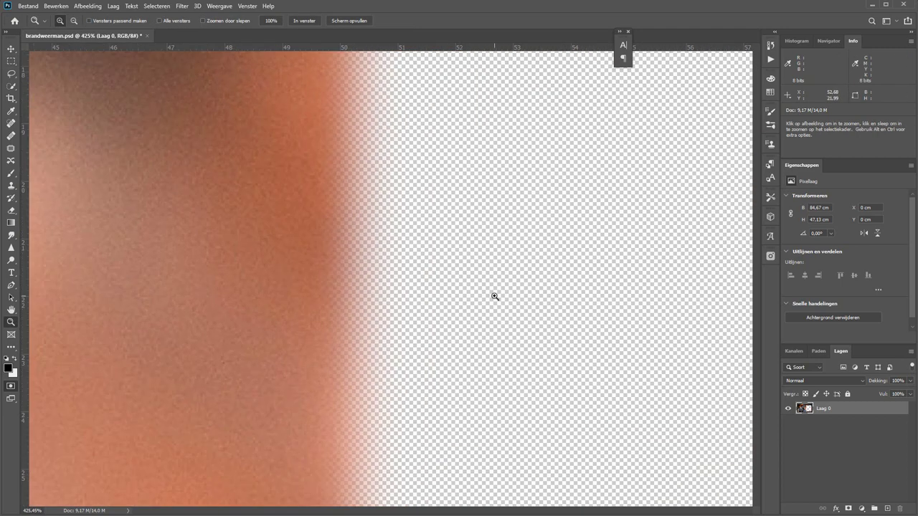
Undo the deletion, fit the photo in view, and clear the selection.
key(ctrl+shift+d)
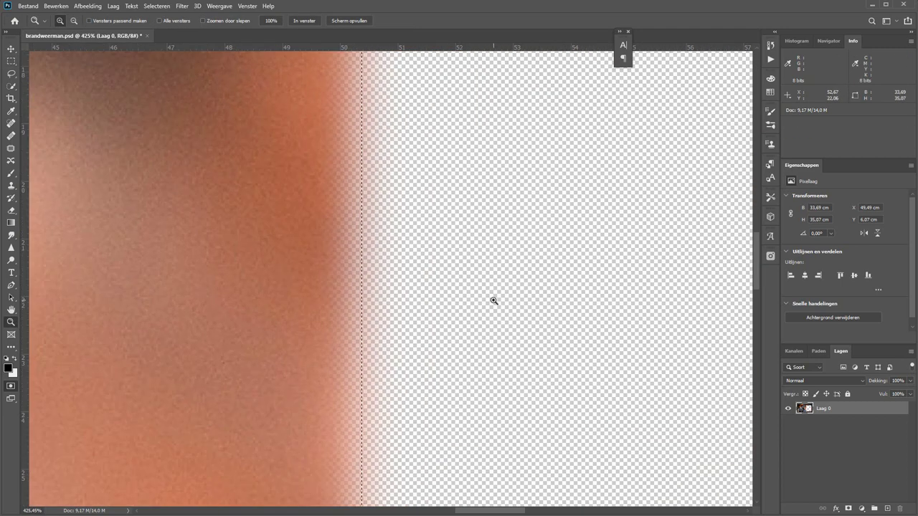
key(ctrl+z)
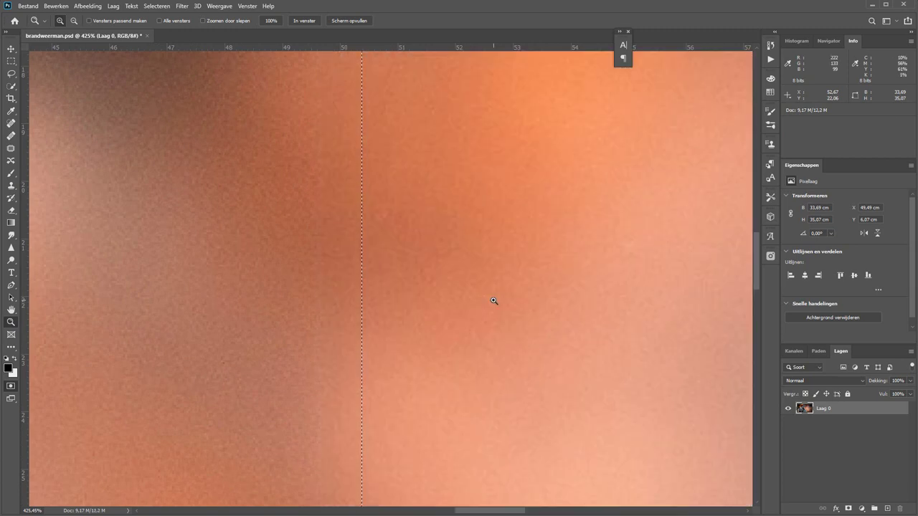
key(ctrl+0)
key(ctrl+d)
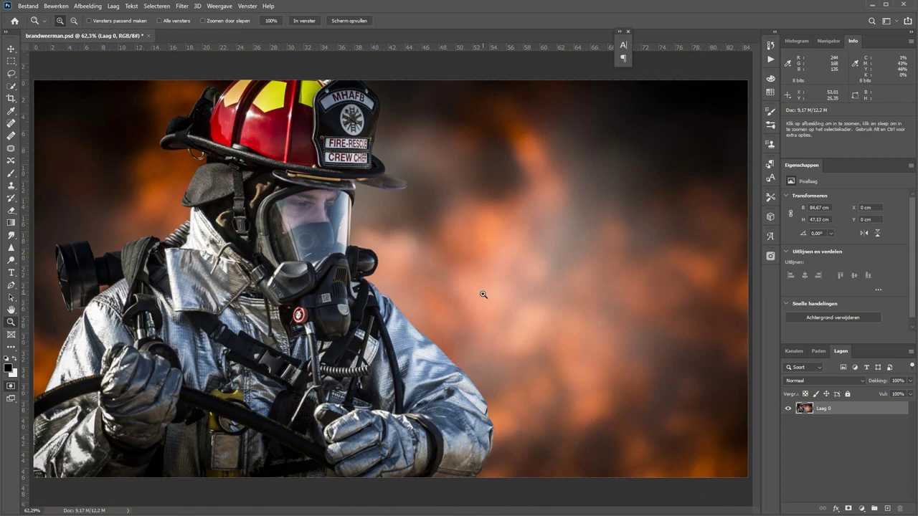
key(m)
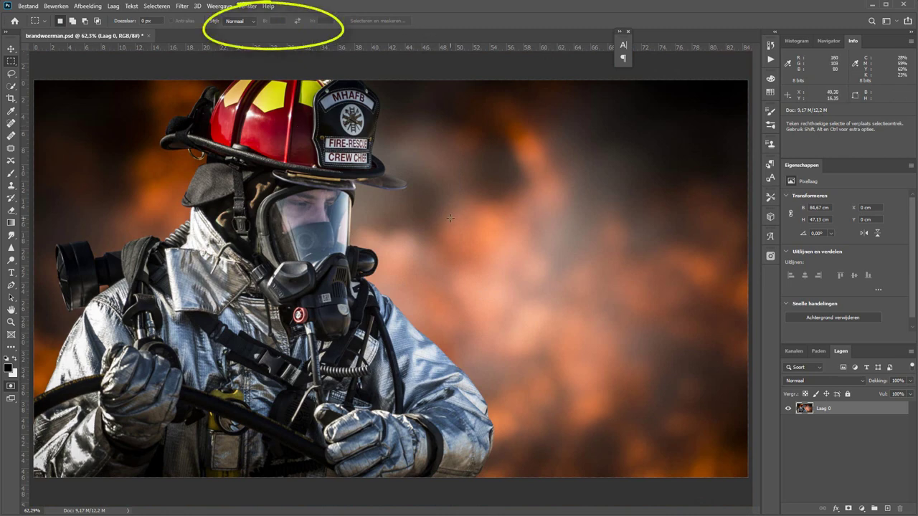
Set the marquee style to Fixed Ratio and draw a 3:2 selection over the face.
click(231, 24)
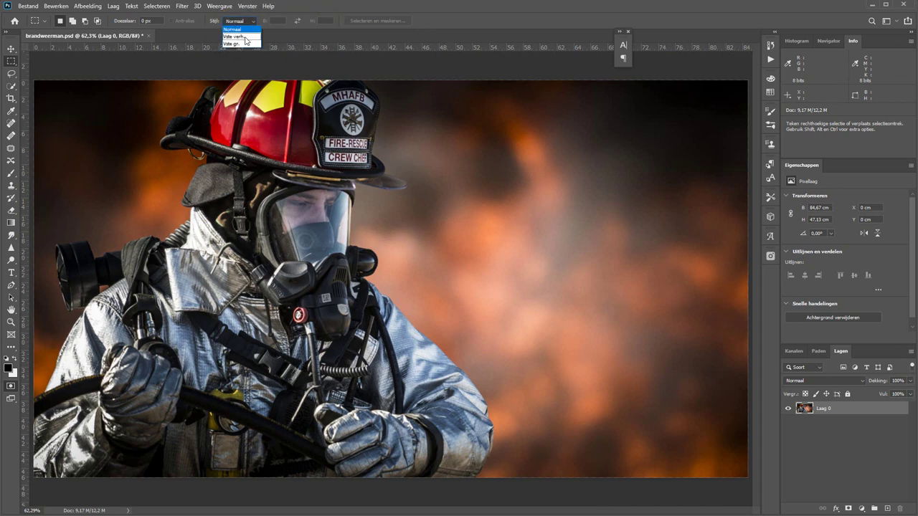
click(245, 37)
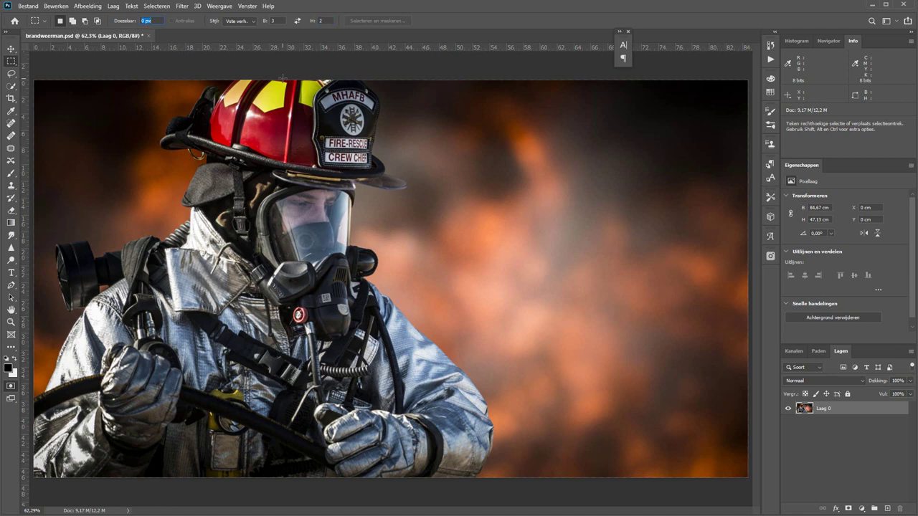
drag(234, 144, 412, 393)
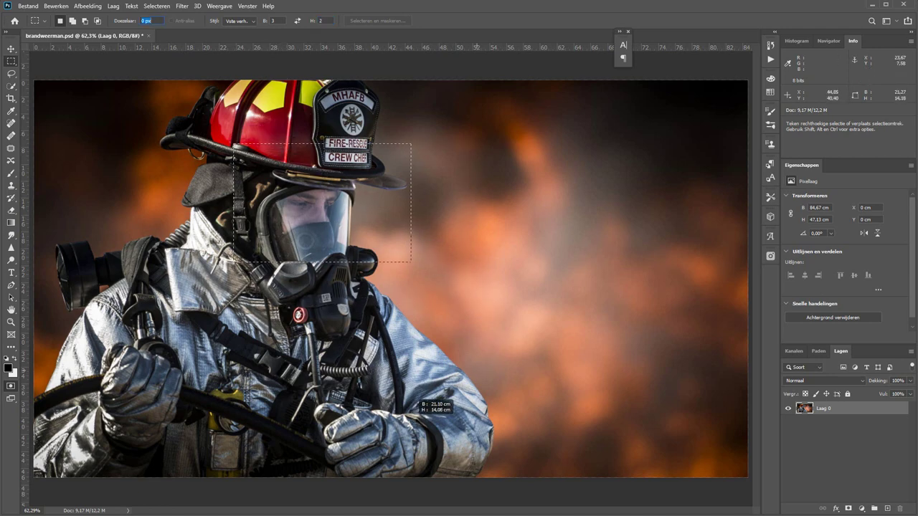
mouse_move(414, 399)
mouse_down()
mouse_move(676, 392)
mouse_move(692, 415)
mouse_up()
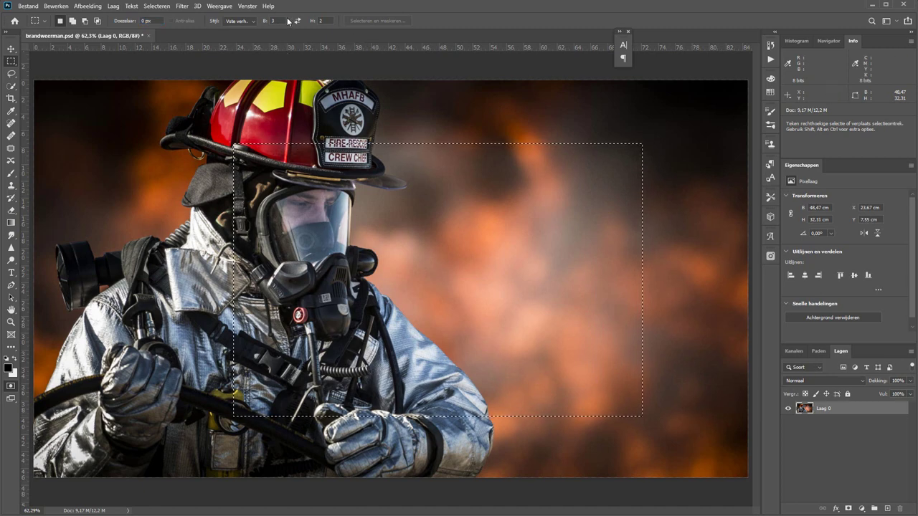
Draw a 21:9 selection, swap to a tall 9:21 one, then deselect.
click(274, 20)
text(21)
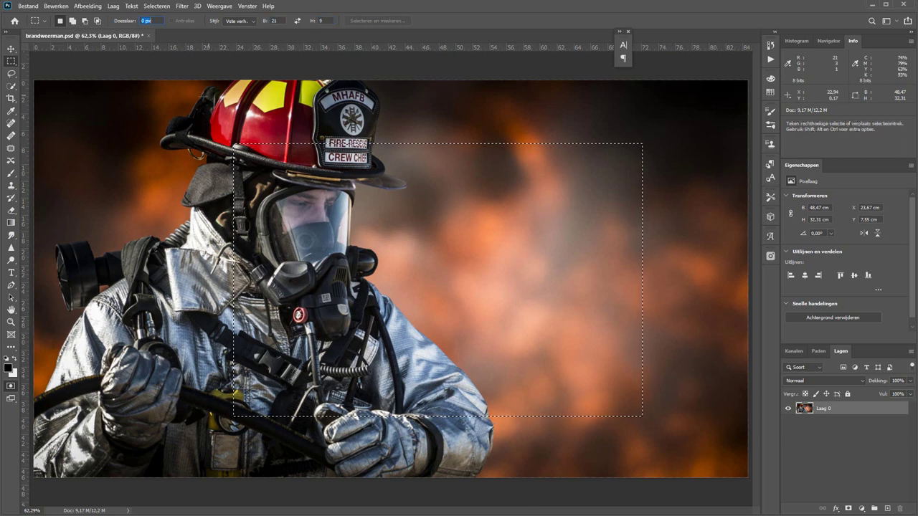
drag(123, 115, 678, 391)
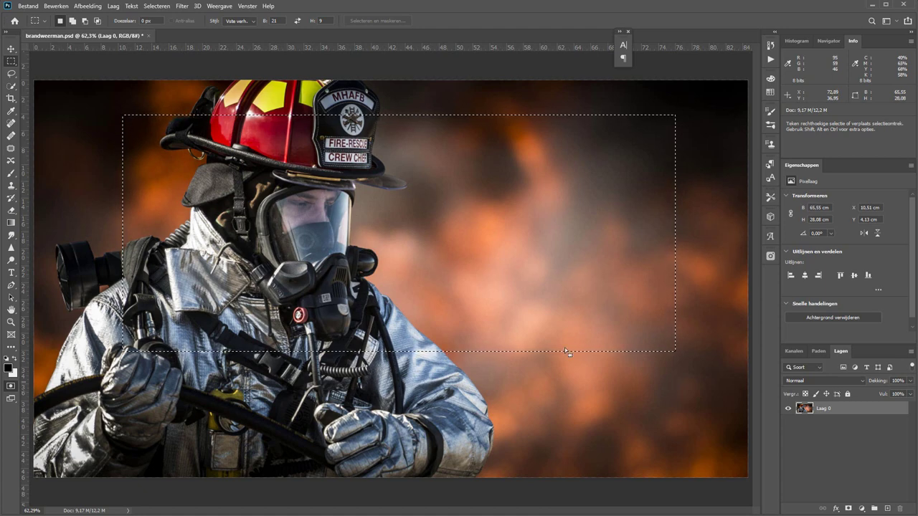
click(297, 22)
drag(236, 102, 679, 435)
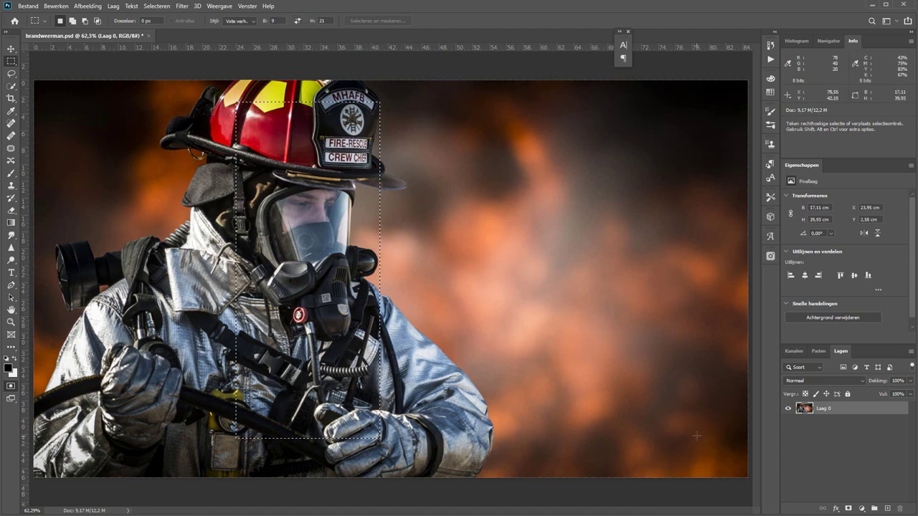
click(690, 435)
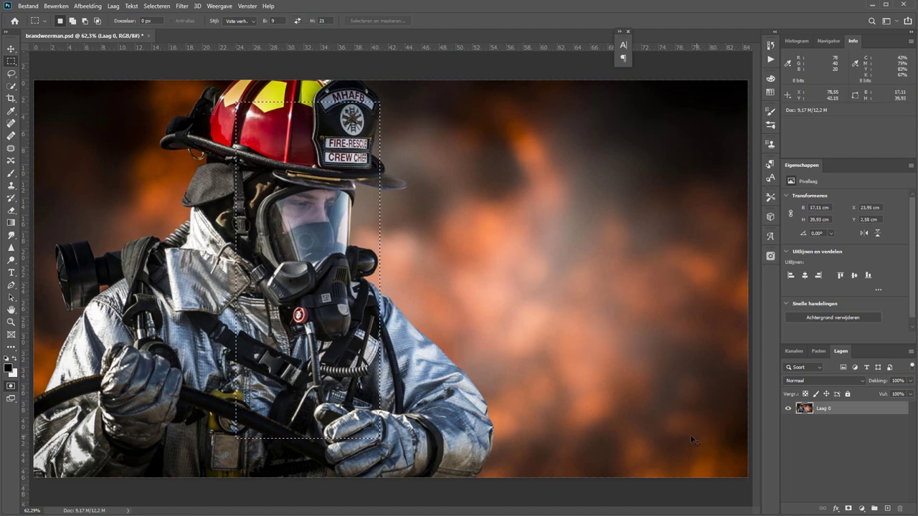
Switch to Fixed Size and place a 500×500 px square, then a 1500×500 px selection.
click(239, 23)
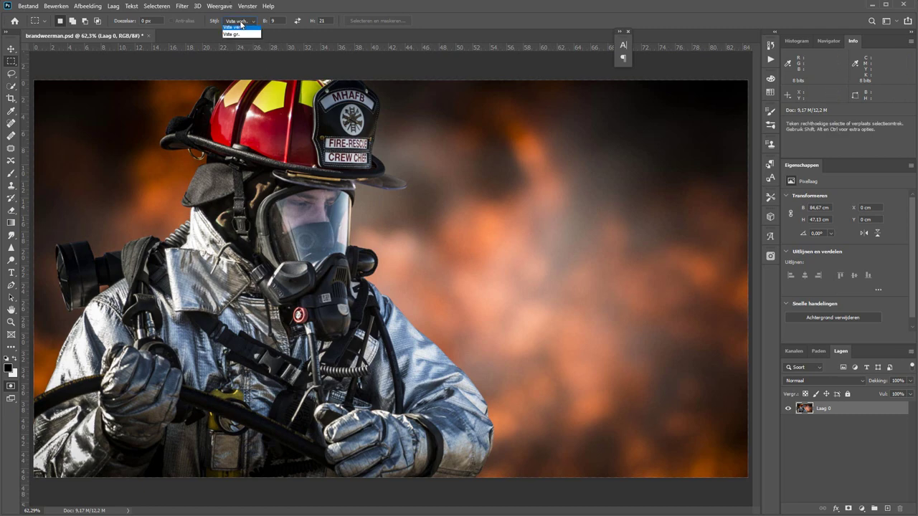
click(244, 44)
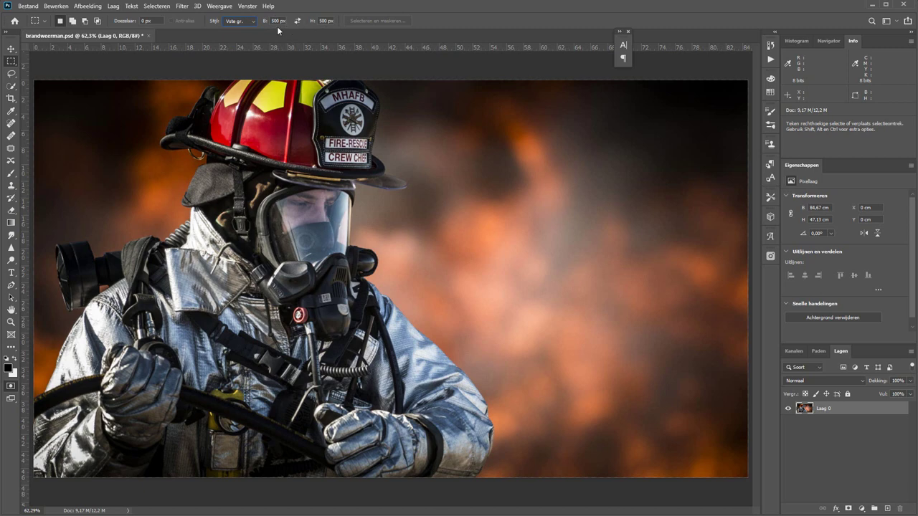
click(419, 164)
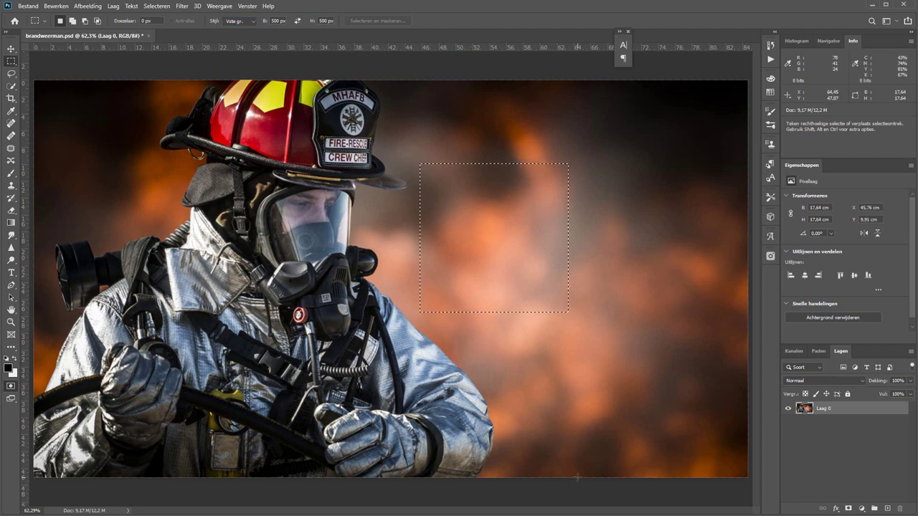
double_click(275, 21)
text(100)
text(5)
click(247, 255)
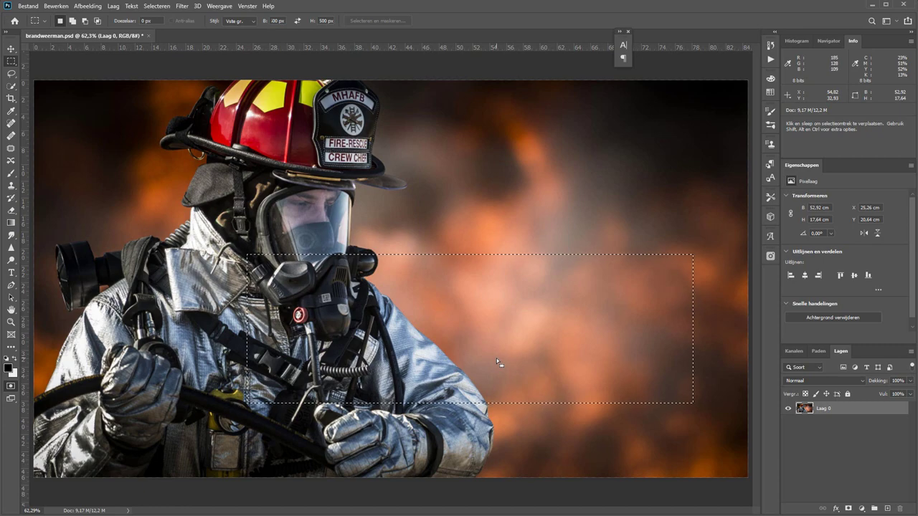
Set the fixed width to 5 cm, place it over the mask, and open Image Size.
double_click(277, 21)
text(20)
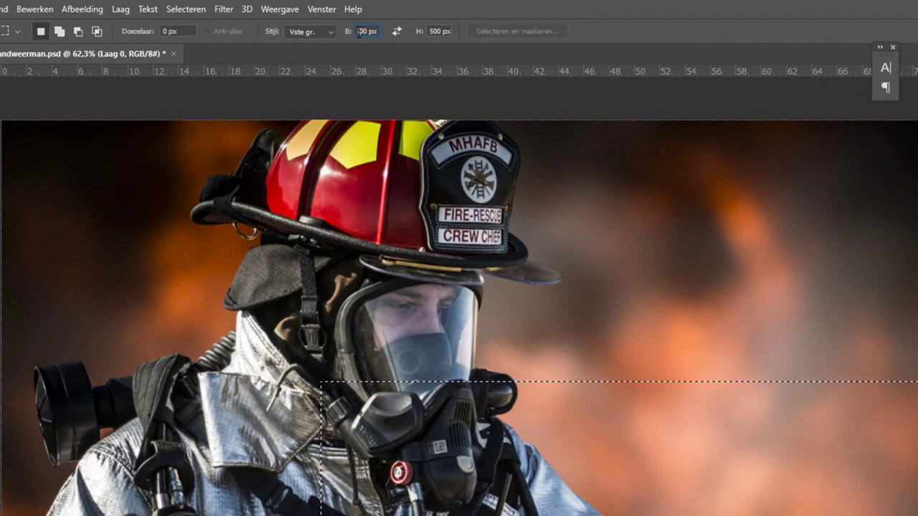
double_click(359, 31)
key(BackSpace)
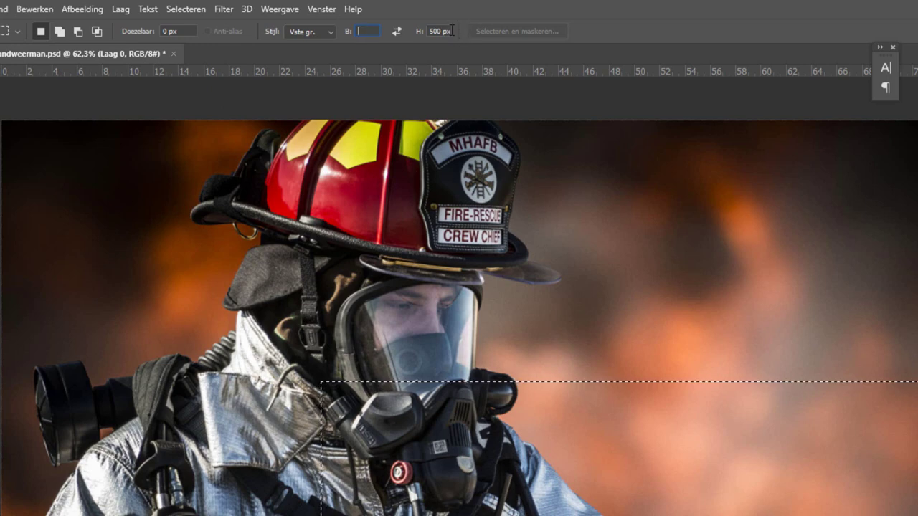
text(5 cm)
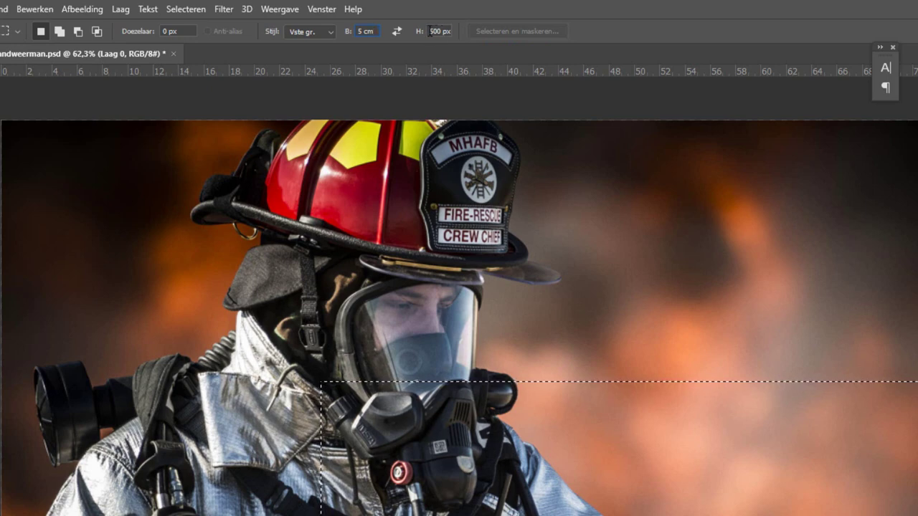
click(355, 337)
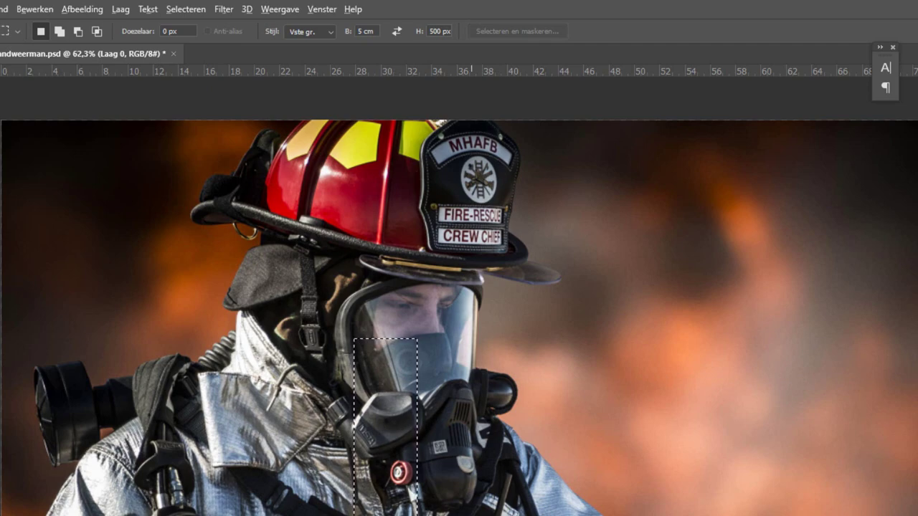
key(ctrl+alt+i)
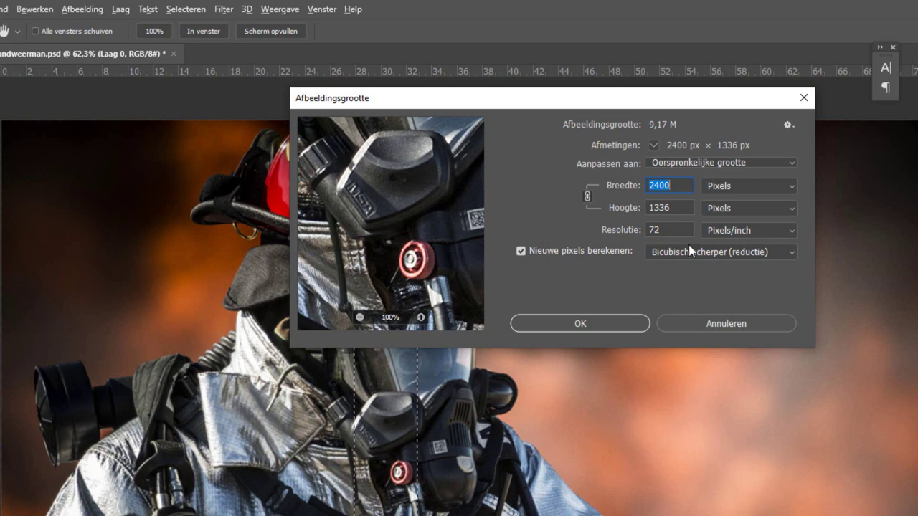
Close Image Size and convert the 5 cm fixed width to pixels (141,73 px).
click(702, 325)
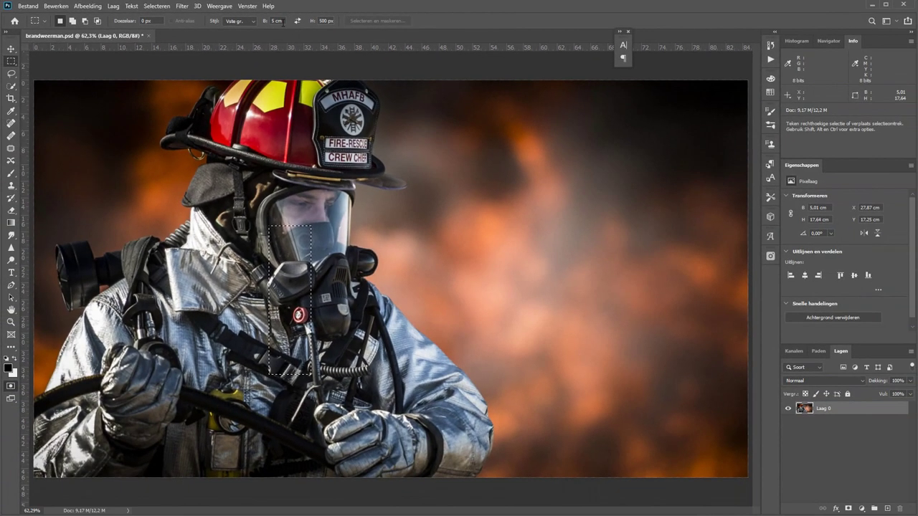
right_click(282, 21)
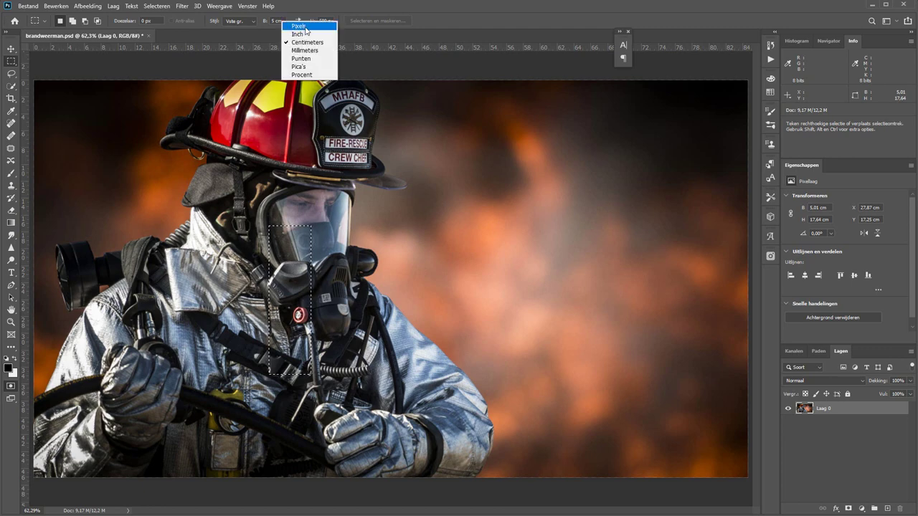
click(306, 27)
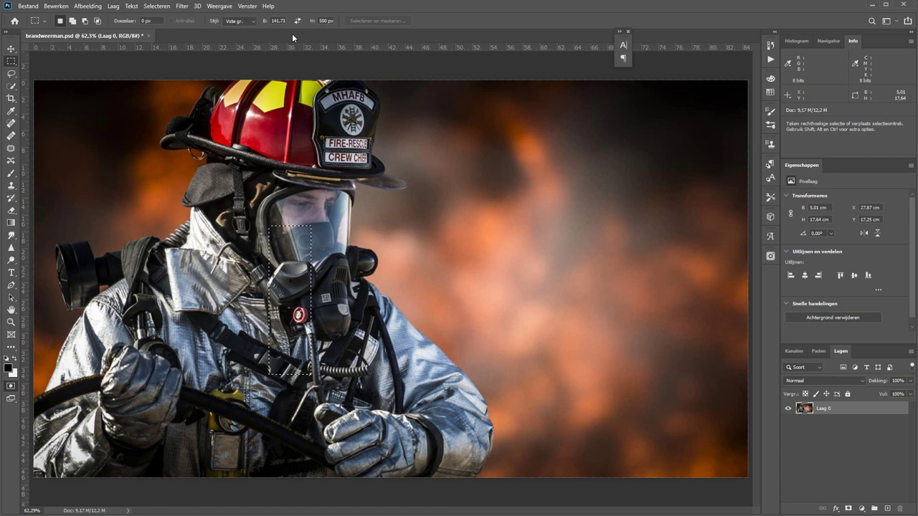
Switch to the Elliptical Marquee and draw ellipses near the helmet and from the visor centre.
right_click(10, 63)
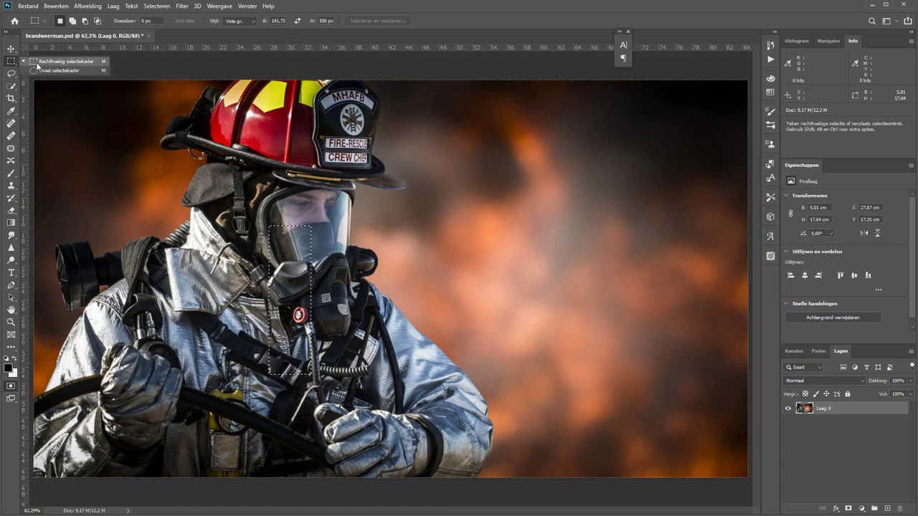
click(47, 71)
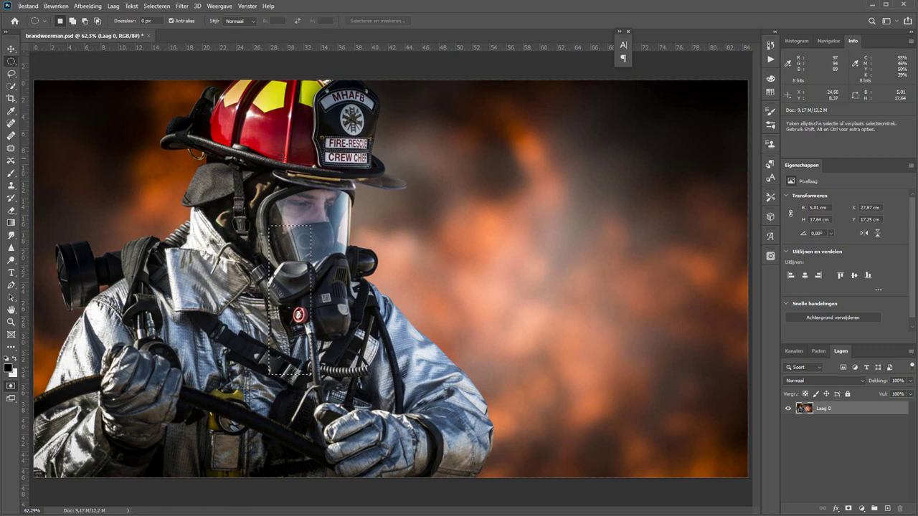
mouse_move(380, 147)
mouse_down()
mouse_move(426, 183)
mouse_move(416, 357)
mouse_move(592, 334)
mouse_move(629, 381)
mouse_move(472, 273)
mouse_move(592, 356)
mouse_move(433, 229)
mouse_up()
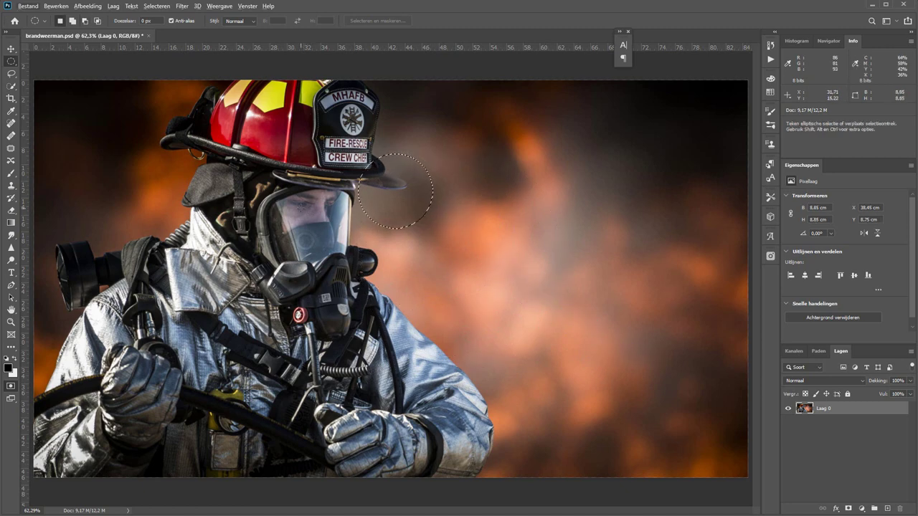
click(301, 204)
mouse_move(297, 203)
mouse_down()
mouse_move(334, 257)
mouse_move(411, 304)
mouse_up()
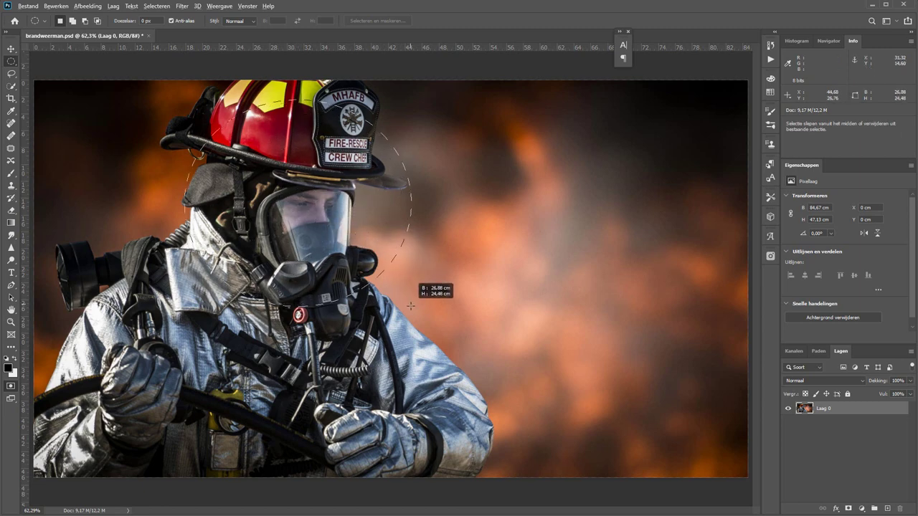
mouse_move(410, 304)
mouse_down()
mouse_move(395, 182)
mouse_move(362, 128)
mouse_move(405, 104)
mouse_up()
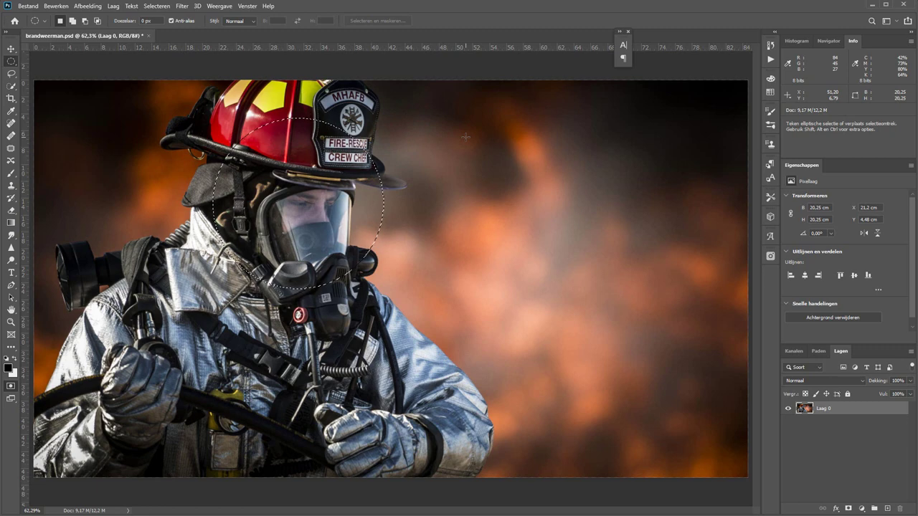
click(436, 146)
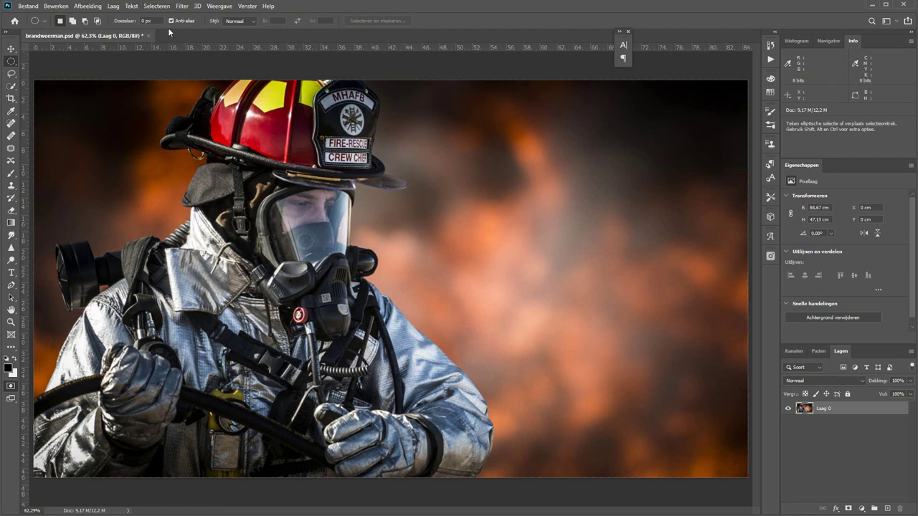
Keep the Normal selection style and return to the Rectangular Marquee Tool.
click(241, 21)
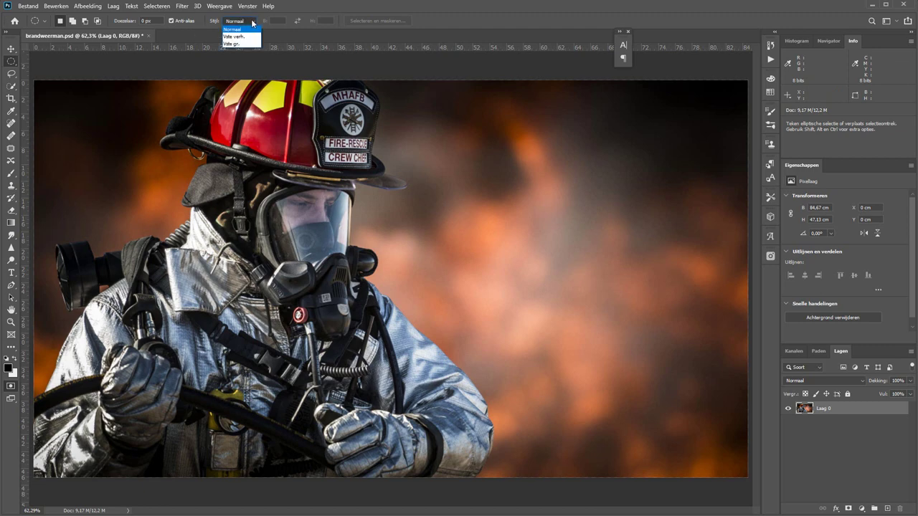
click(244, 30)
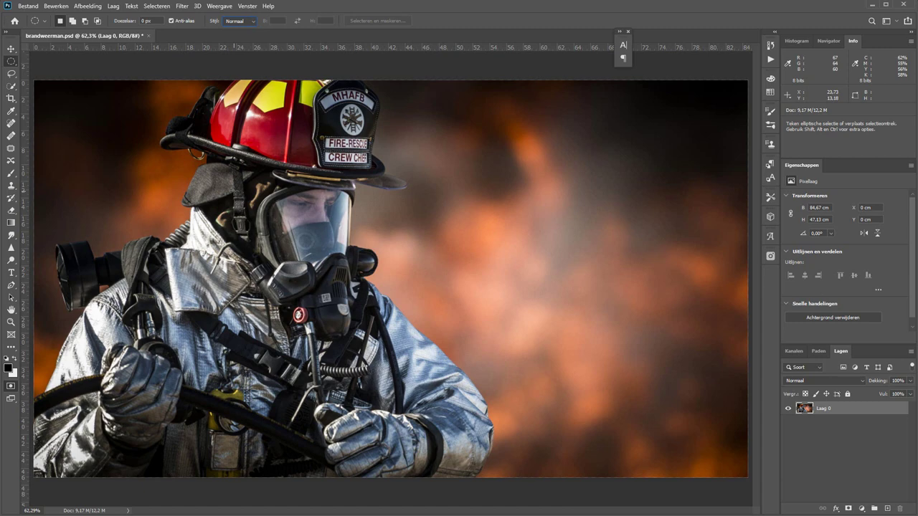
right_click(11, 61)
click(65, 62)
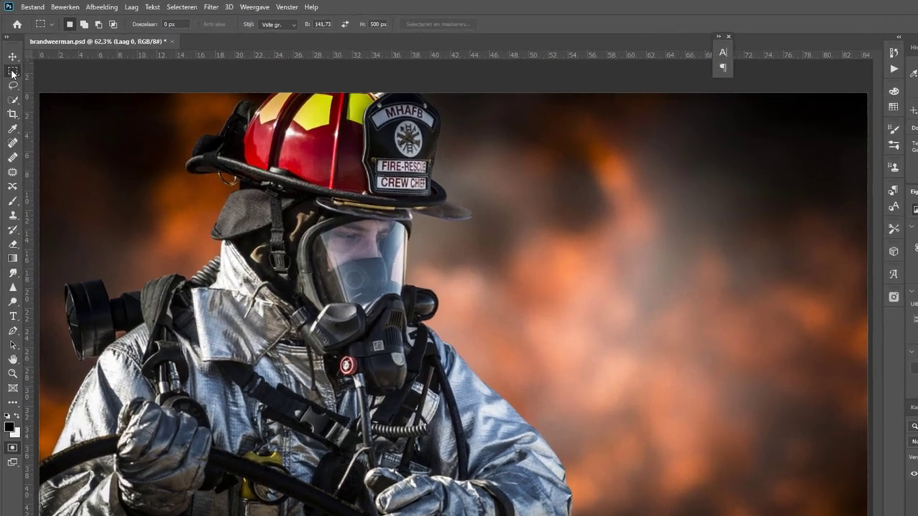
Keep the Rectangular Marquee, switch to the Essentiële elementen workspace, and reveal all four marquee tools.
right_click(17, 59)
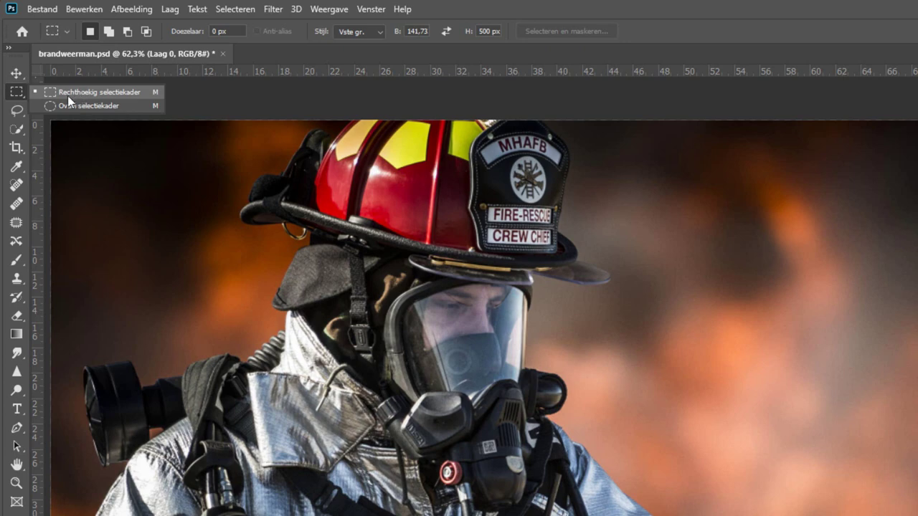
click(67, 95)
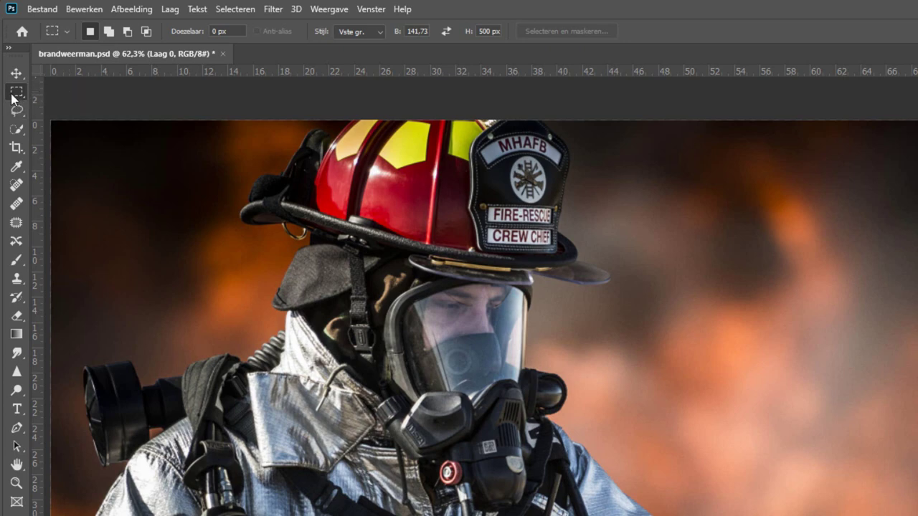
click(364, 11)
mouse_move(401, 38)
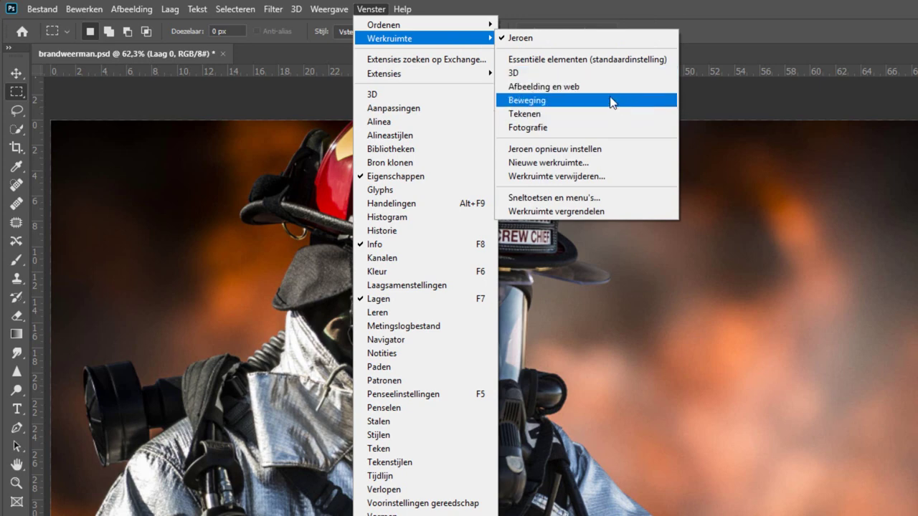
click(552, 59)
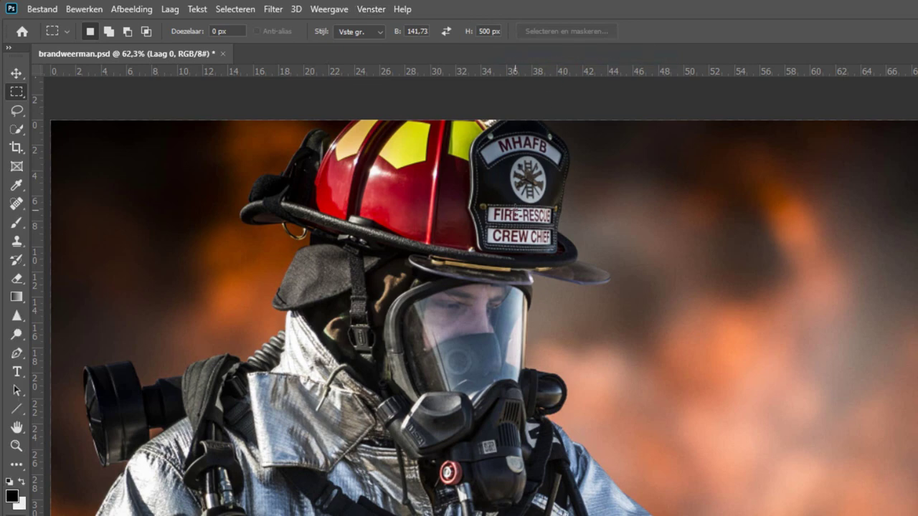
right_click(13, 97)
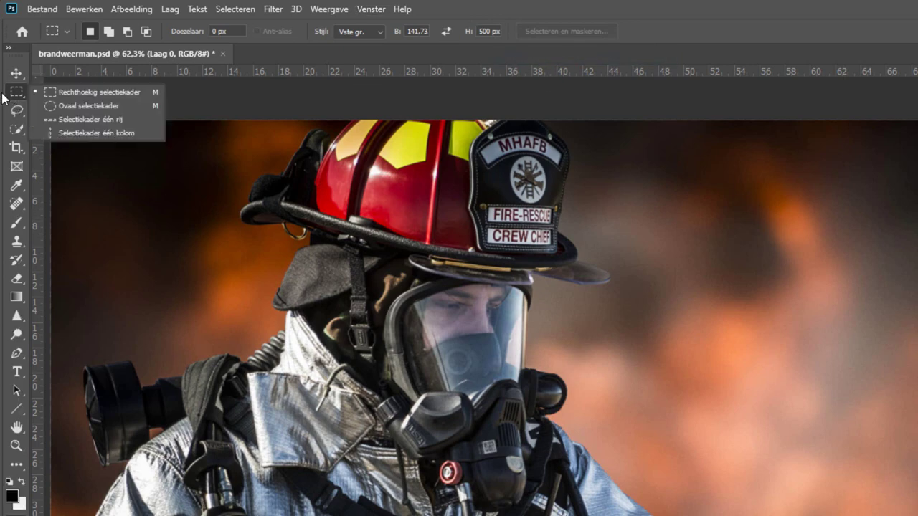
Select a one-pixel row across the photo with Single Row Marquee and zoom in on it.
click(86, 123)
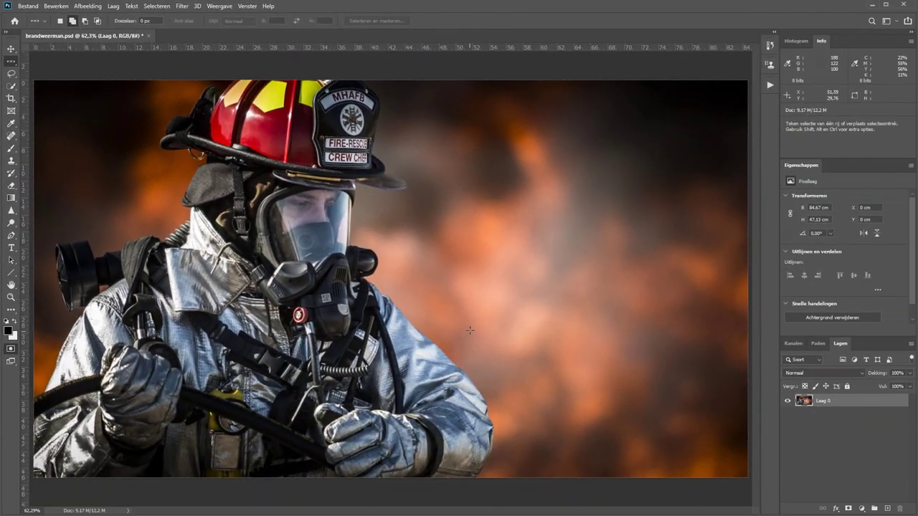
click(444, 344)
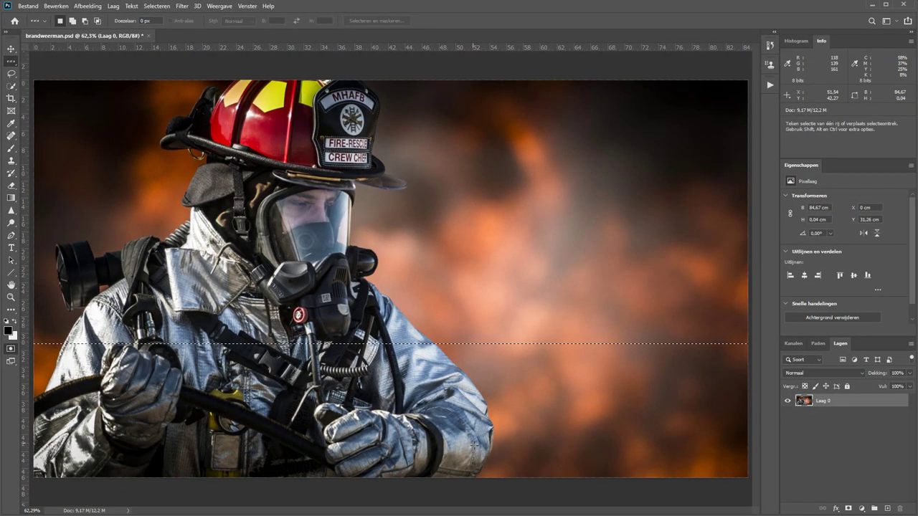
key(z)
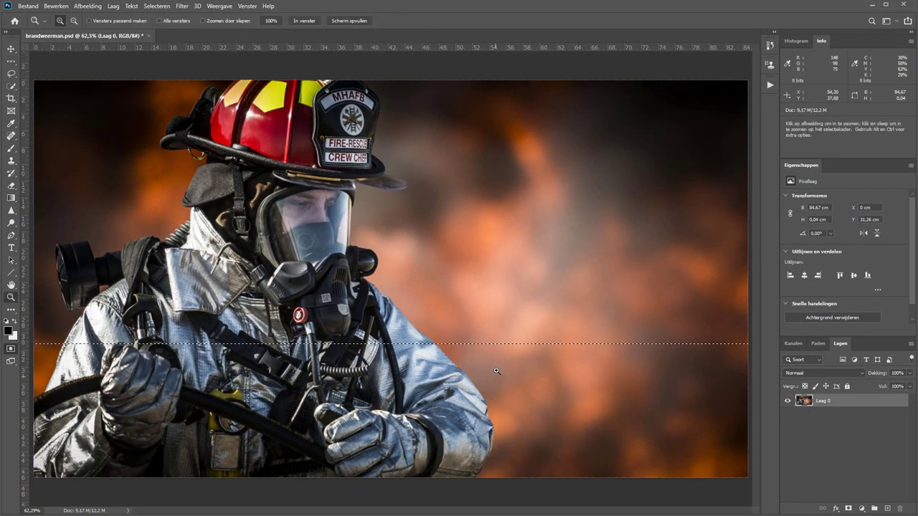
drag(513, 337, 485, 352)
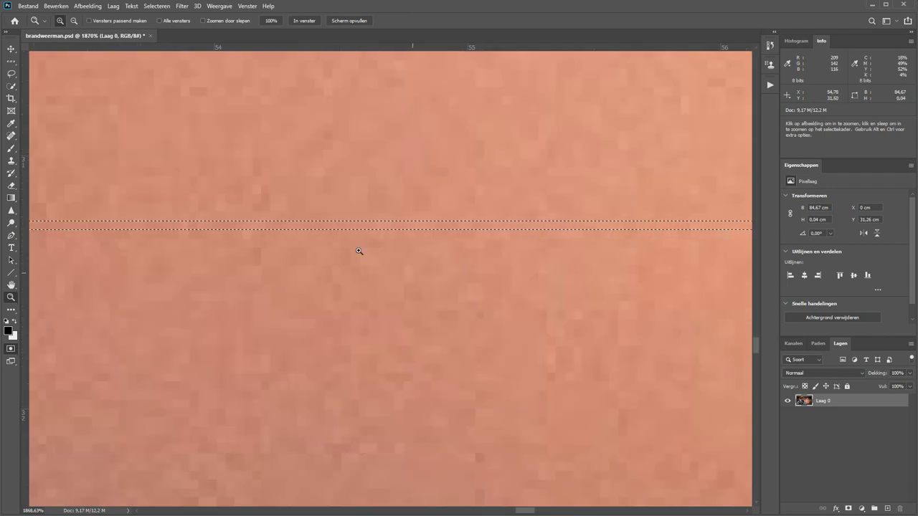
Make and move a one-pixel column selection, fit the photo on screen, then deselect.
click(12, 63)
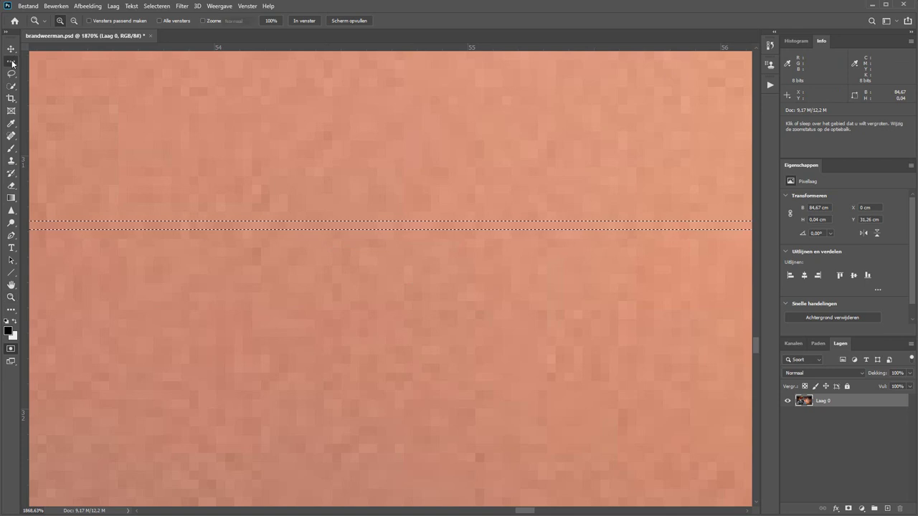
right_click(12, 64)
click(49, 91)
click(284, 159)
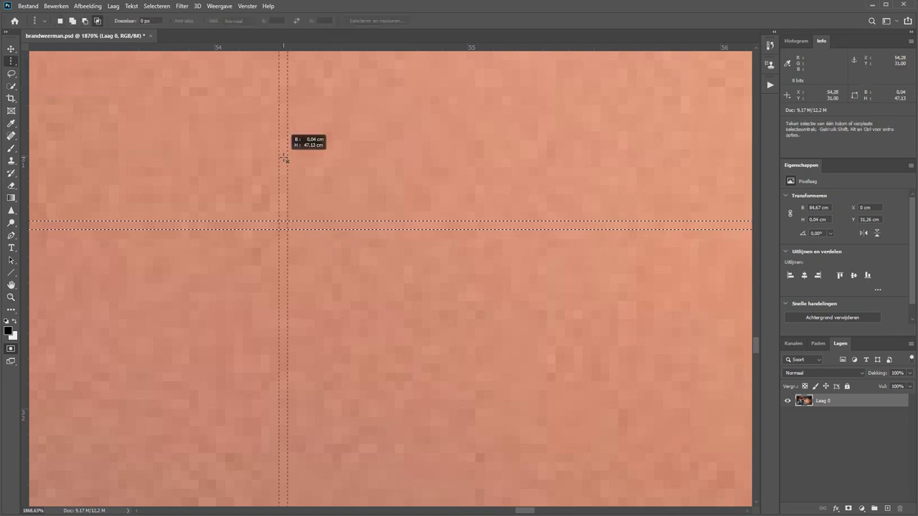
drag(284, 159, 372, 198)
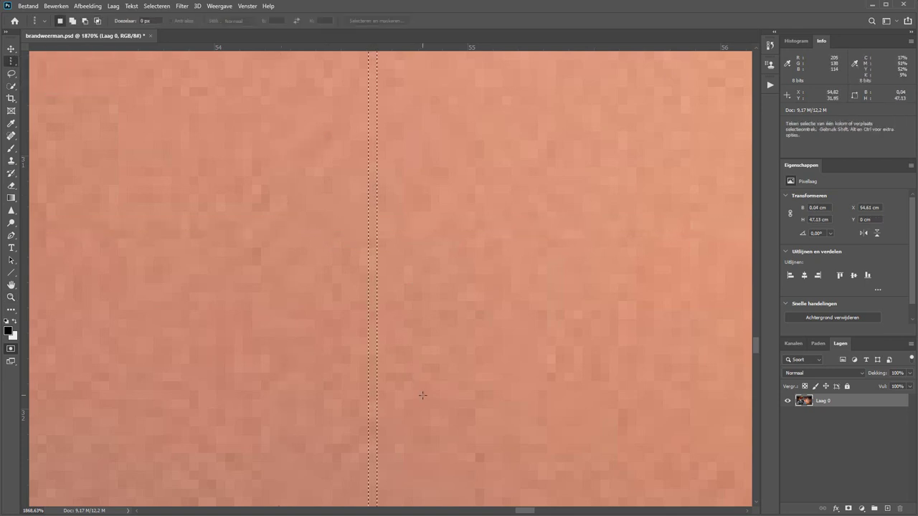
key(ctrl+0)
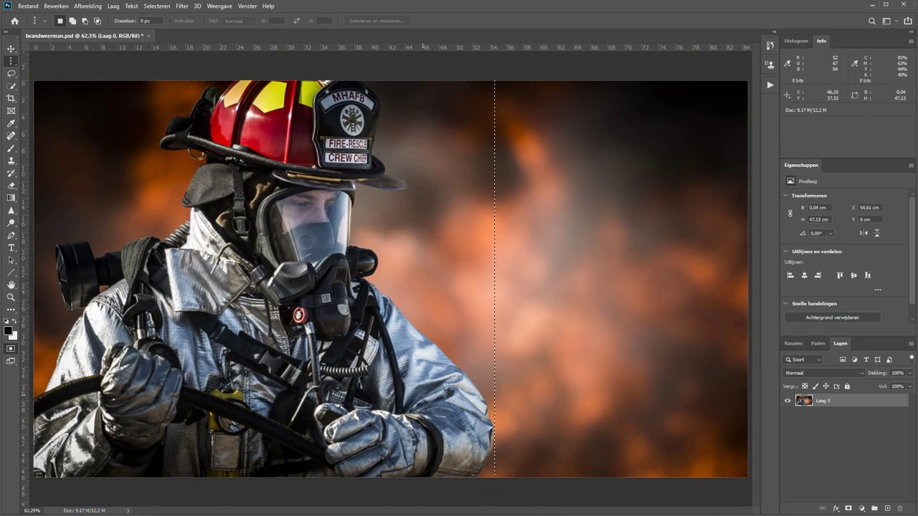
key(ctrl+d)
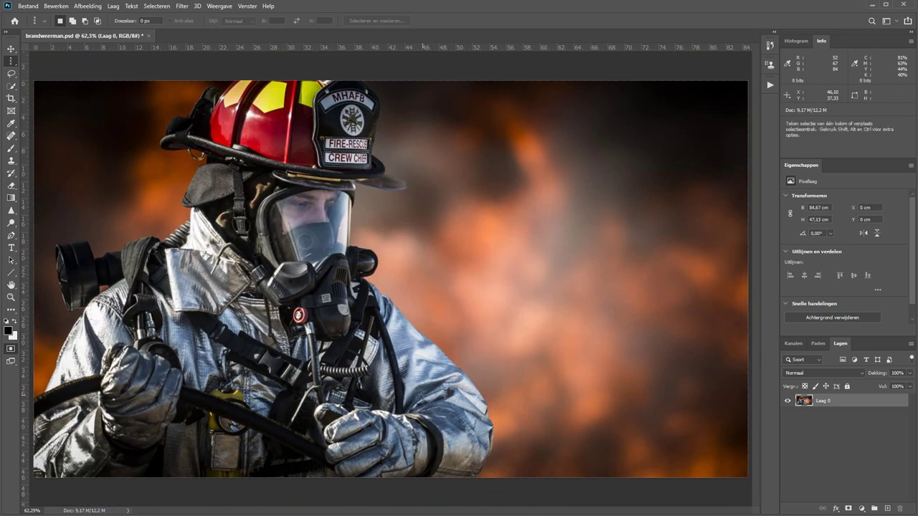
Draw a Normal-style rectangular selection of about 33 × 26 cm over the mask and chest.
right_click(12, 62)
click(50, 62)
drag(493, 373, 451, 225)
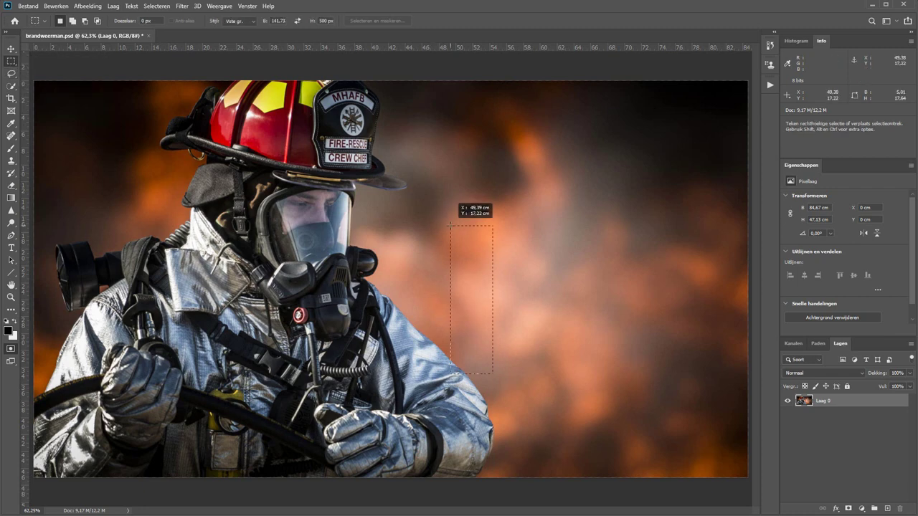
click(240, 20)
drag(355, 184, 431, 260)
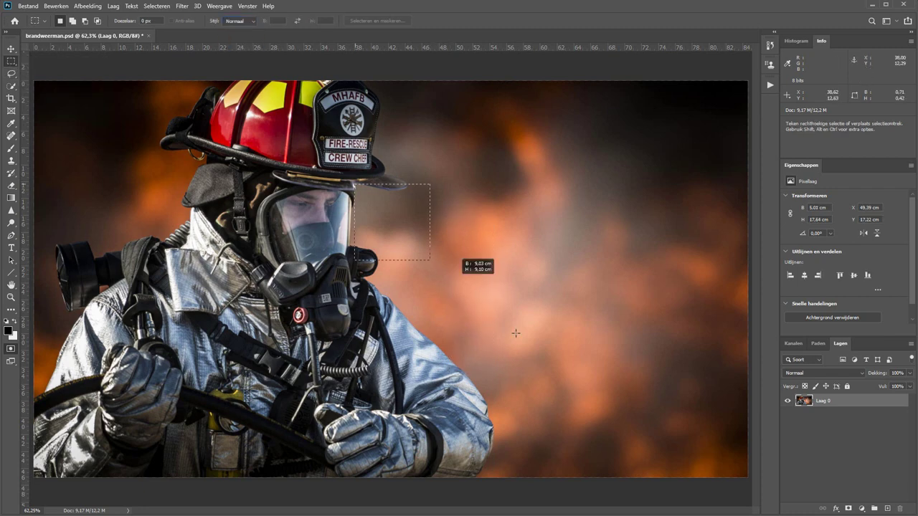
drag(516, 333, 633, 406)
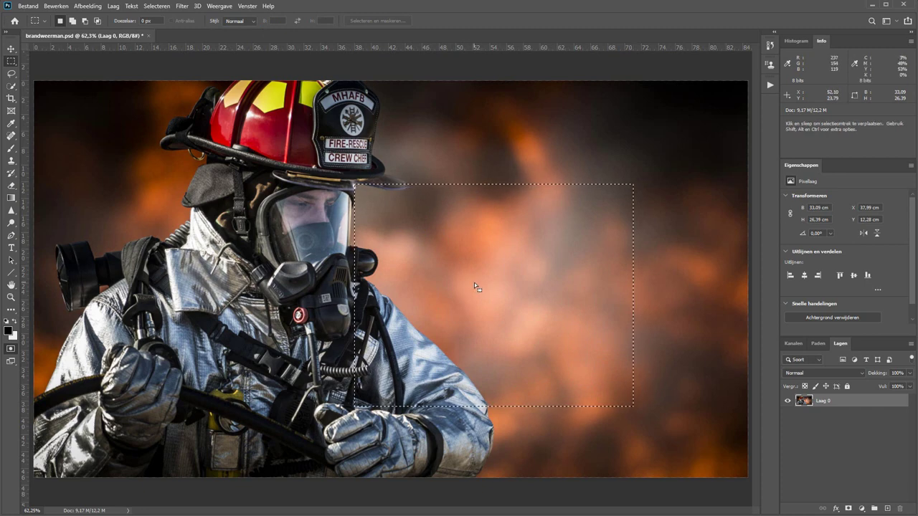
Move the rectangular selection left and down, then nudge it into place with Shift+arrow keys.
mouse_move(474, 286)
mouse_down()
mouse_move(336, 304)
mouse_move(349, 302)
mouse_up()
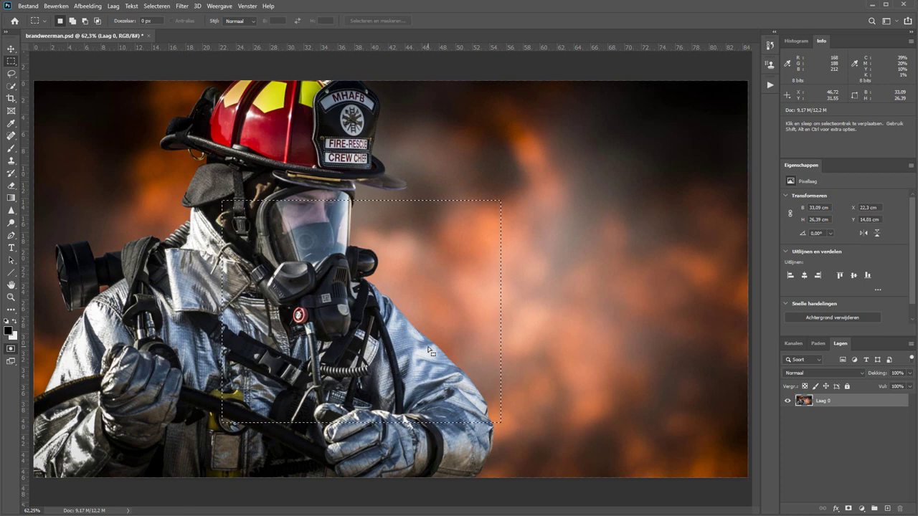
key(shift+Up)
key(shift+Up)
key(shift+Up)
key(shift+Up)
key(shift+Up)
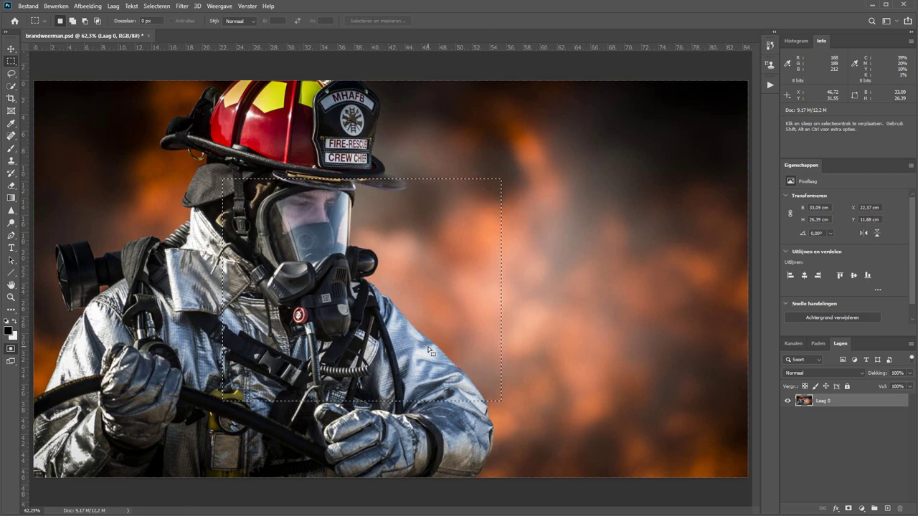
key(shift+Right)
key(shift+Right)
key(shift+Right)
key(shift+Right)
key(shift+Right)
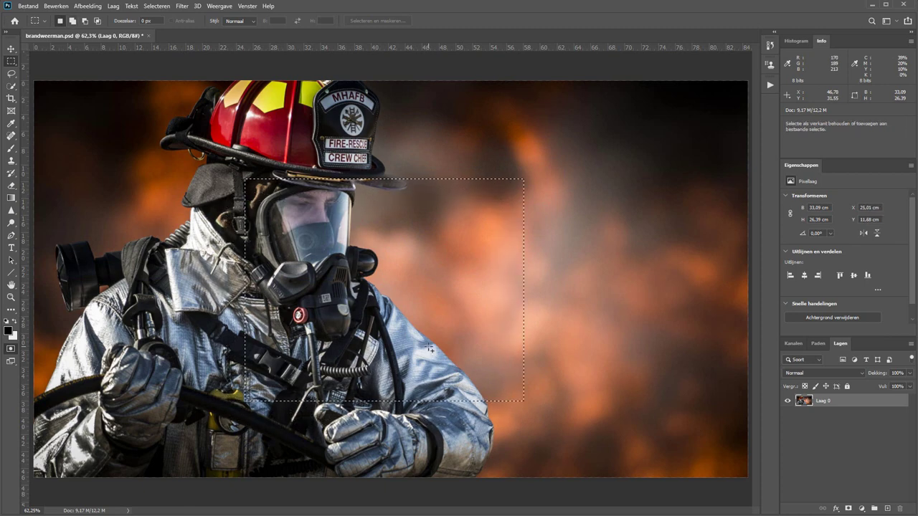
key(shift+Right)
key(shift+Right)
key(shift+Right)
key(shift+Right)
key(shift+Right)
key(shift+Right)
key(shift+Right)
key(shift+Right)
key(shift+Right)
key(shift+Right)
key(shift+Right)
key(shift+Right)
key(shift+Down)
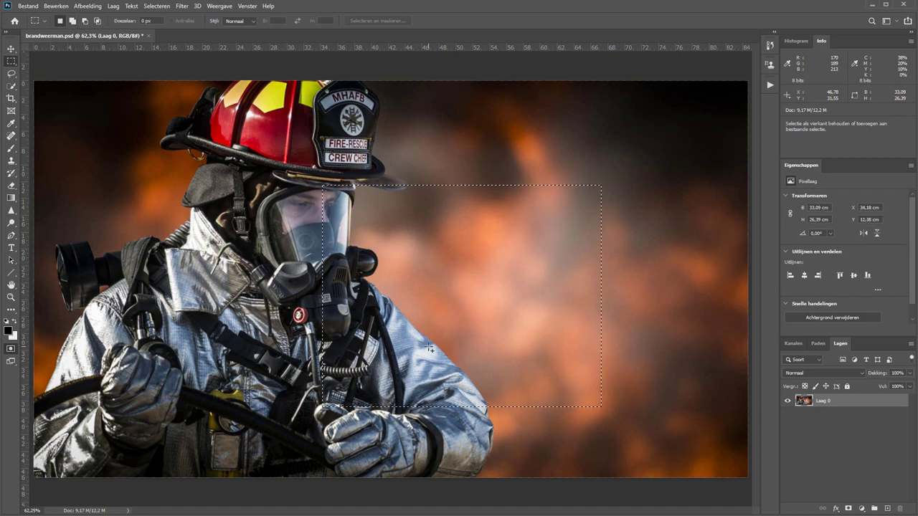
key(shift+Down)
key(shift+Down)
key(shift+Down)
key(shift+Down)
key(shift+Down)
key(shift+Down)
key(shift+Left)
key(shift+Left)
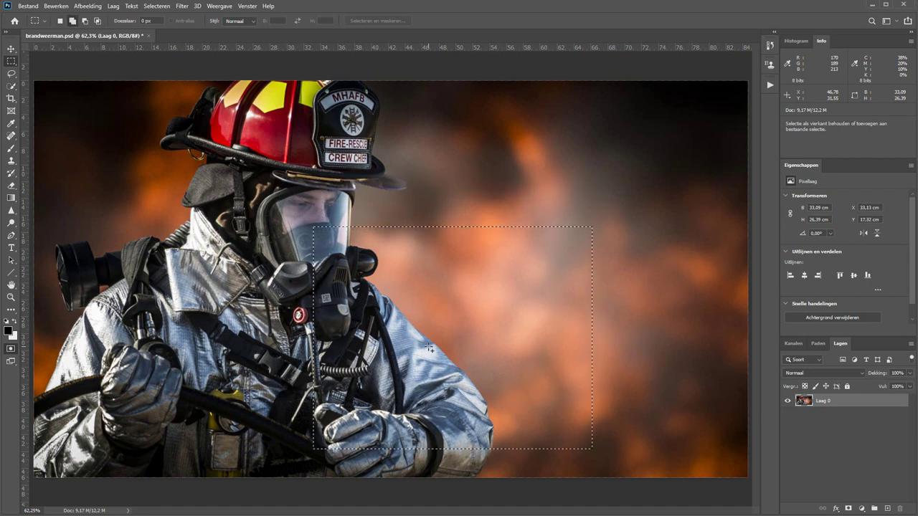